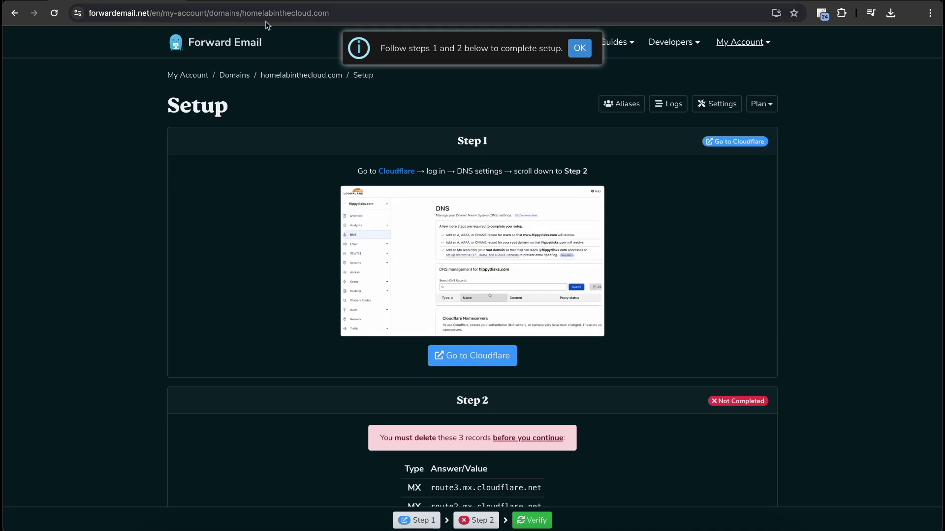
# Read the Setup page's Cloudflare DNS instructions, including the three records Step 2 says to delete
pyautogui.scroll(-10, 201, 249)
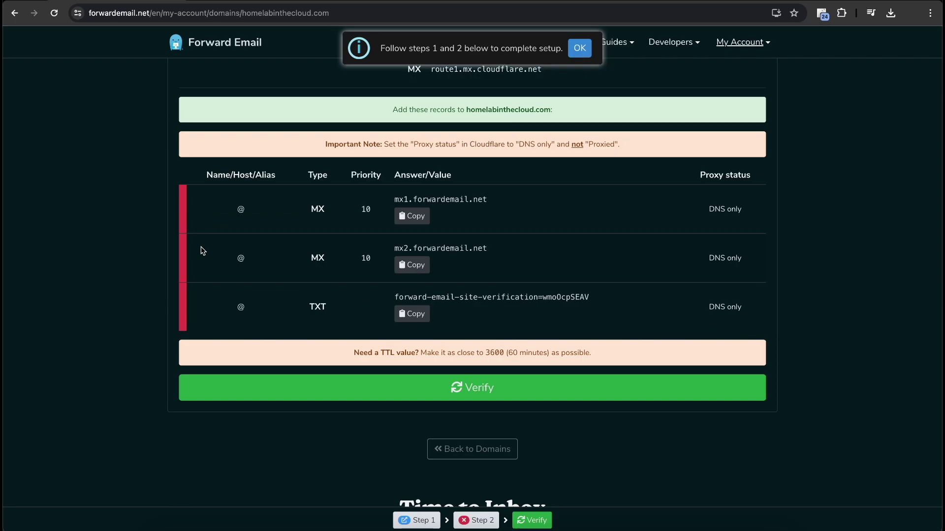
pyautogui.scroll(-8, 202, 250)
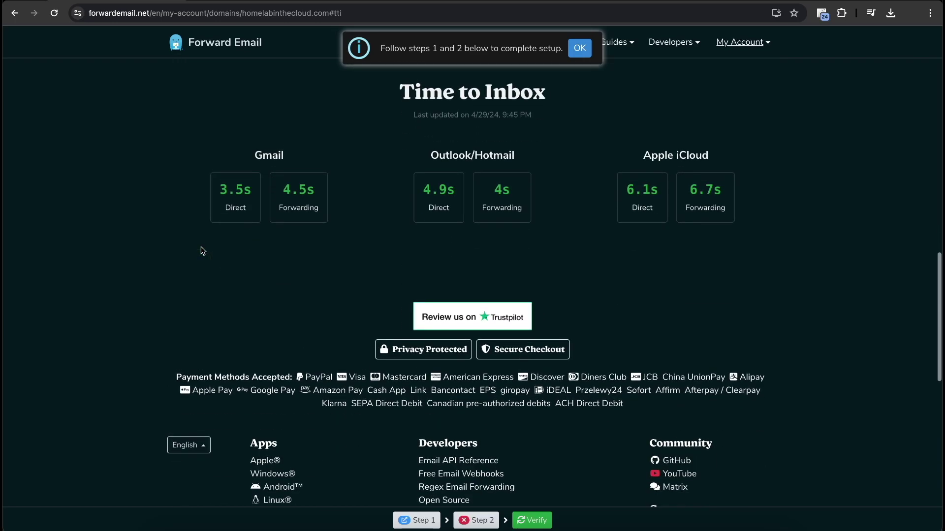
pyautogui.scroll(18, 202, 250)
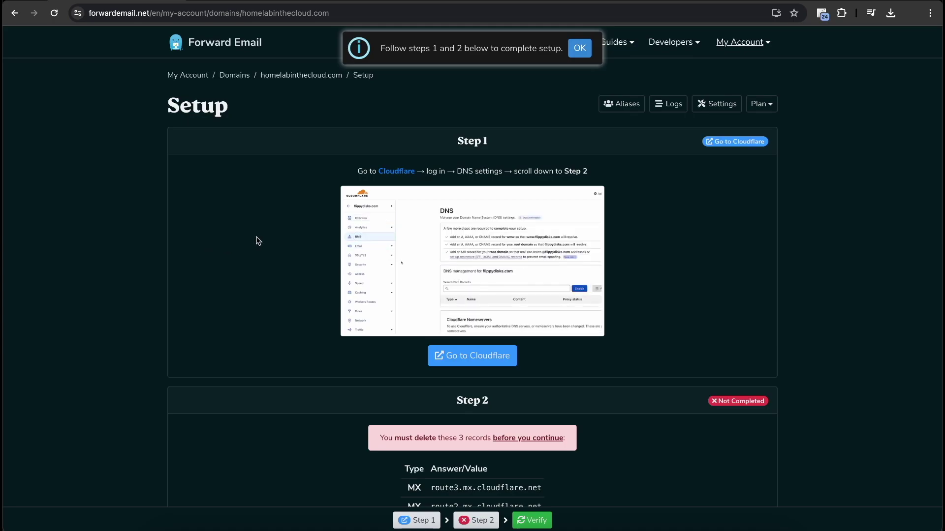
pyautogui.scroll(-1, 517, 229)
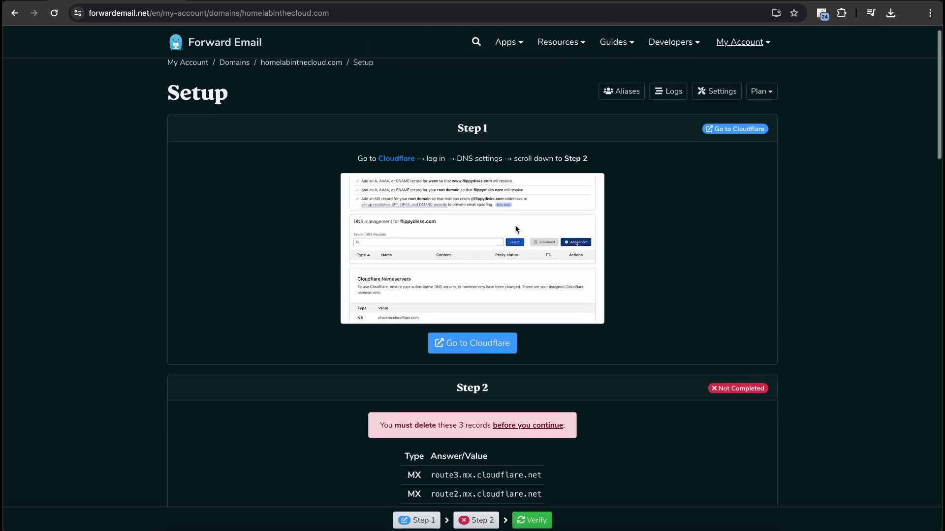
pyautogui.scroll(1, 516, 229)
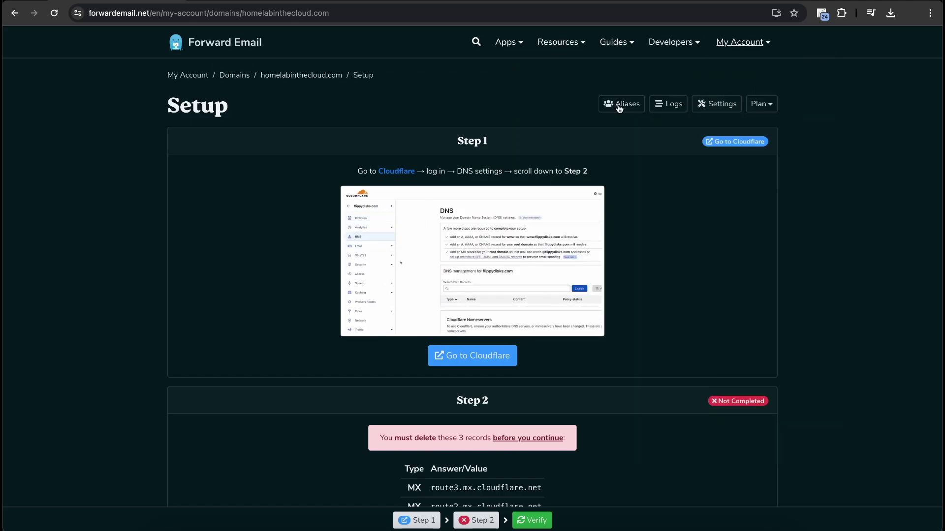
pyautogui.moveTo(558, 42)
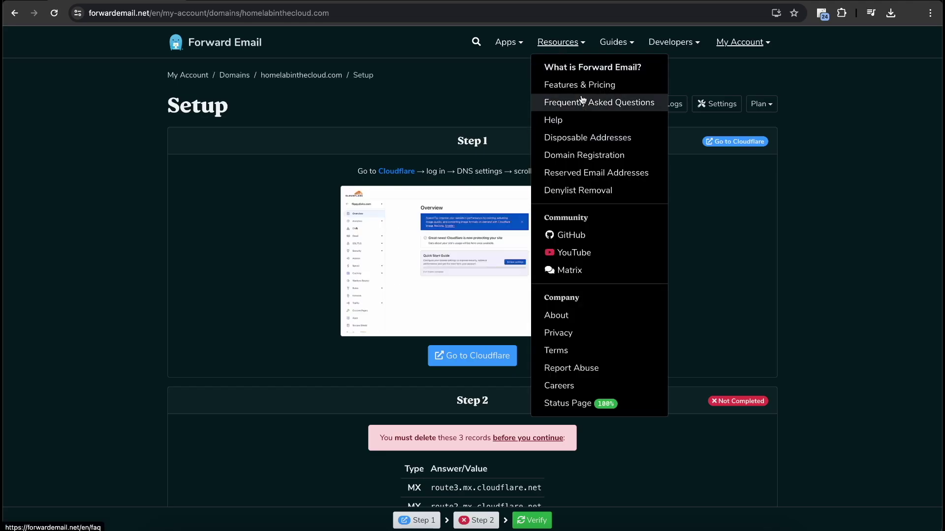
# Open Features & Pricing and review the Enhanced plan's covered domains and feature list
pyautogui.click(597, 84)
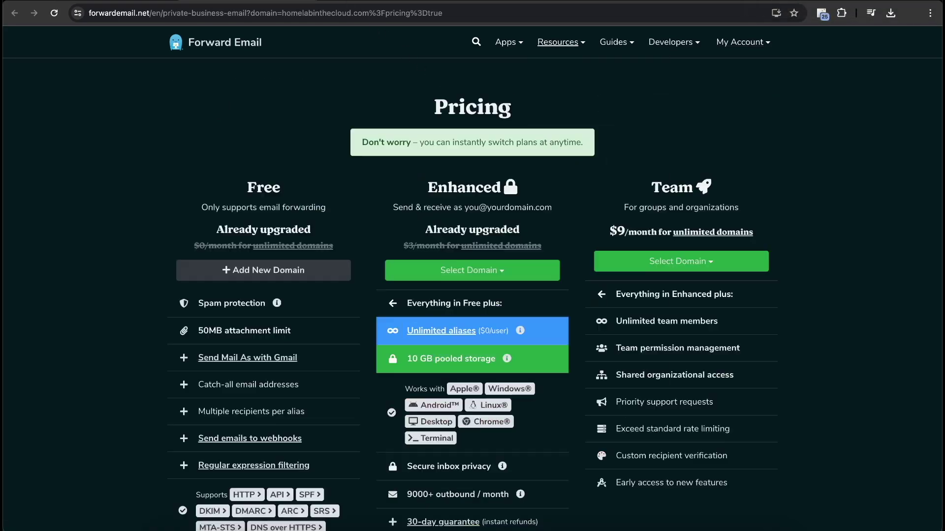
pyautogui.scroll(-2, 374, 327)
pyautogui.click(433, 186)
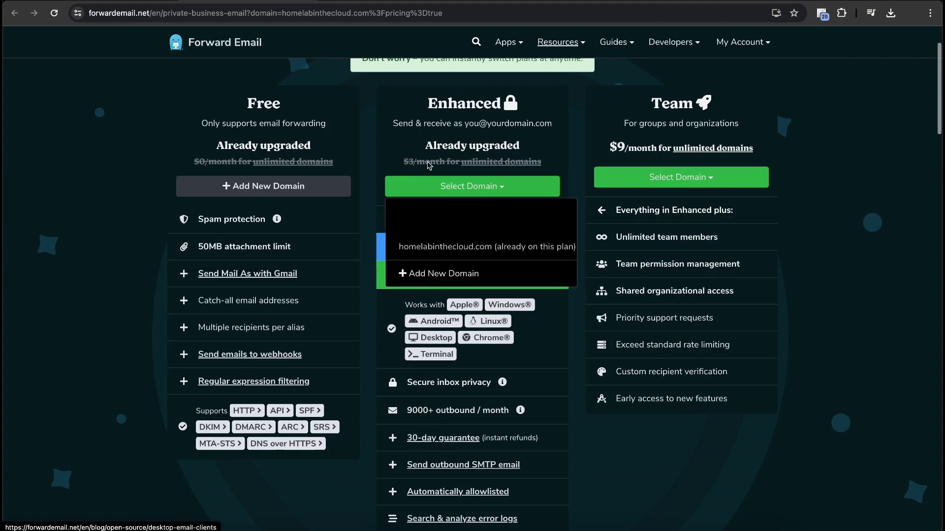
pyautogui.click(566, 416)
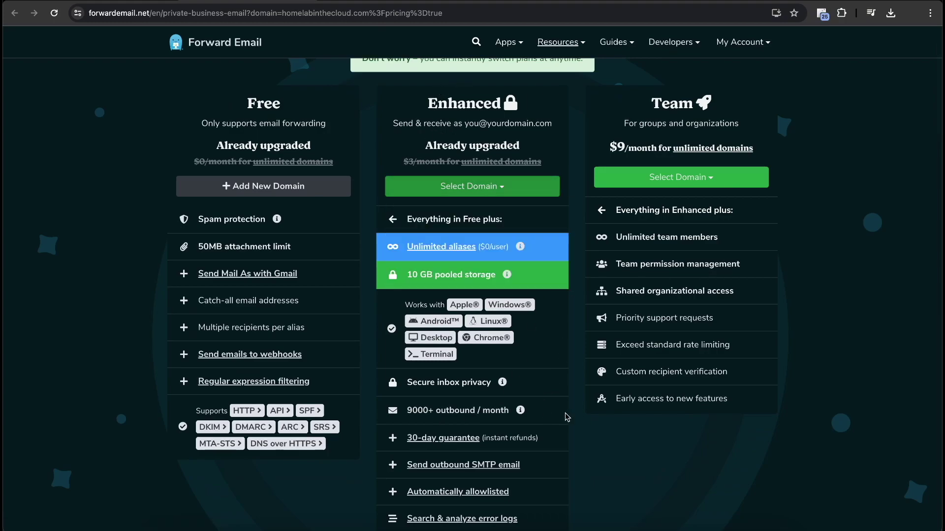
pyautogui.scroll(-1, 592, 442)
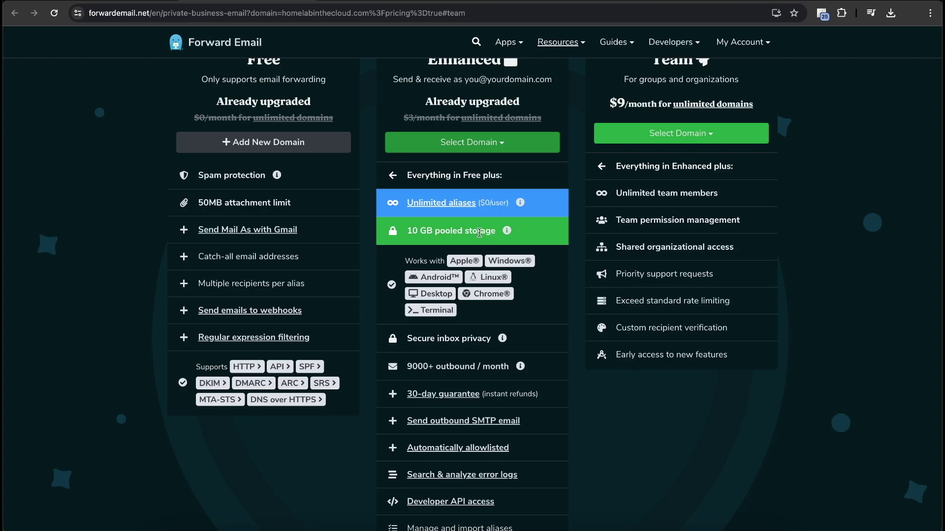
pyautogui.scroll(-2, 454, 219)
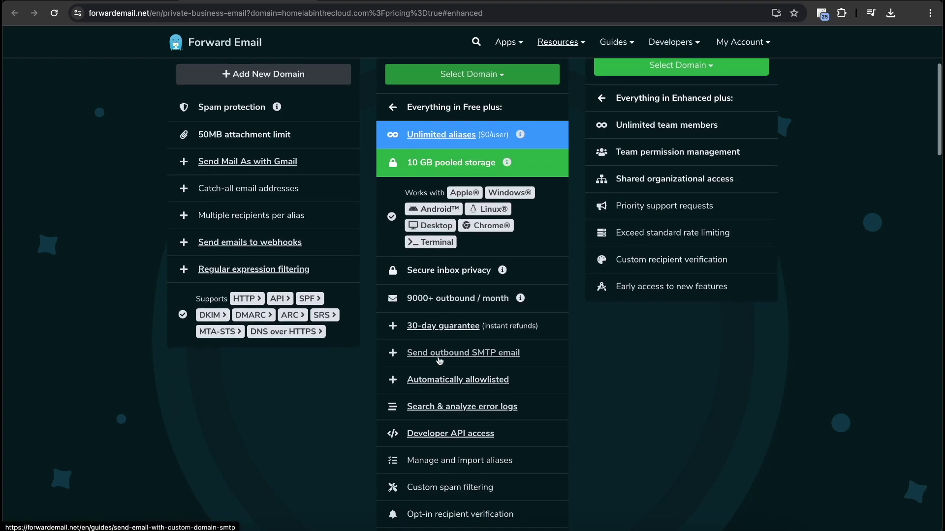
pyautogui.scroll(-3, 490, 390)
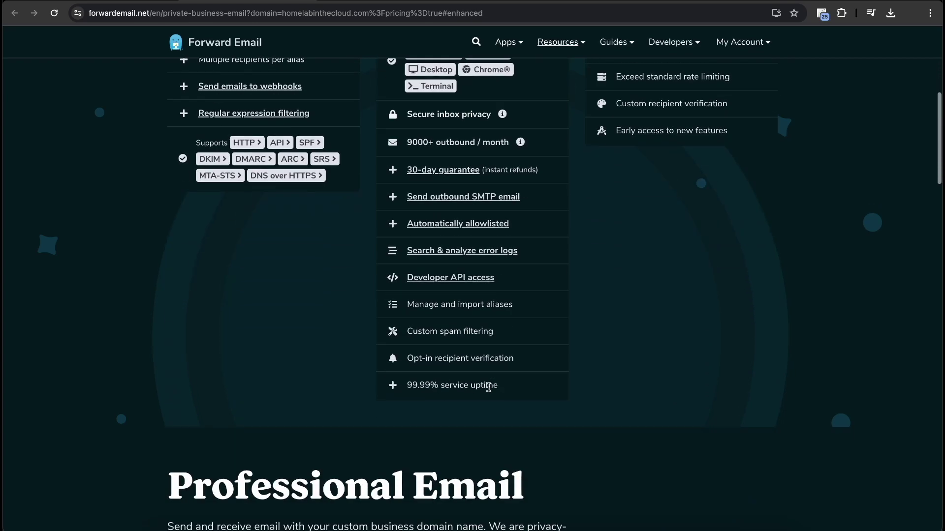
pyautogui.scroll(1, 490, 388)
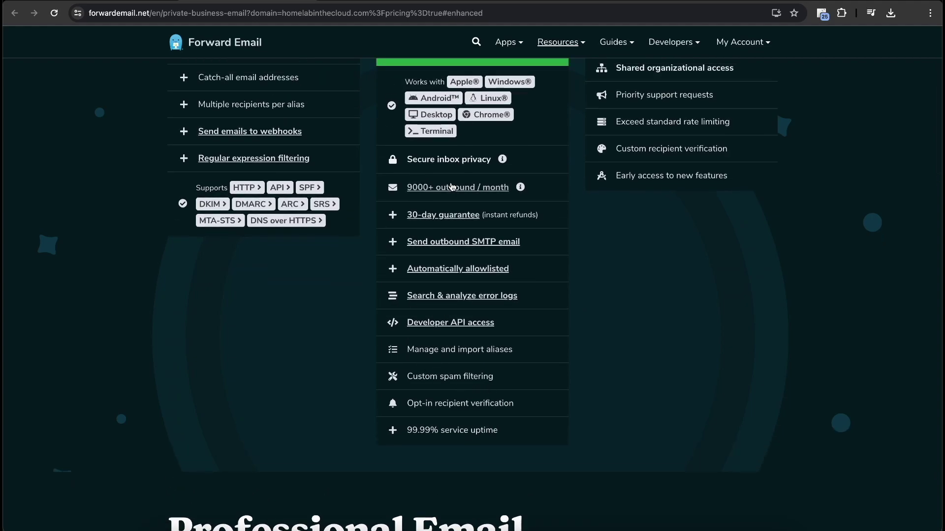
pyautogui.scroll(4, 451, 306)
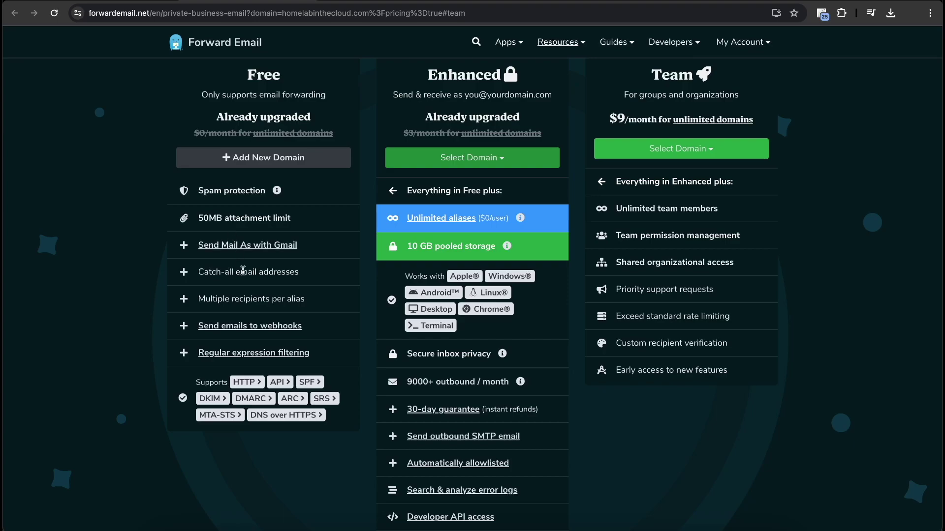
pyautogui.scroll(3, 455, 439)
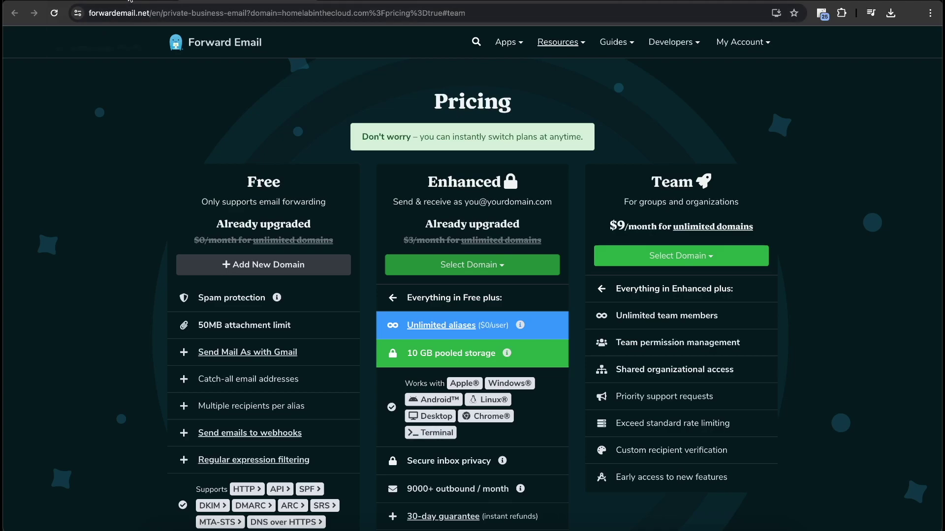
# Go back to the Setup page and view the Step 2 MX and TXT records to add
pyautogui.click(129, 2)
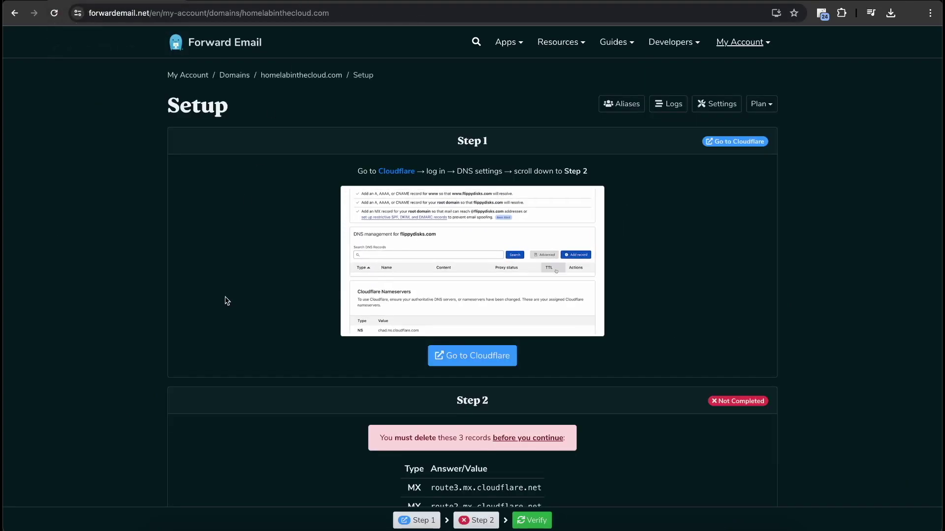
pyautogui.scroll(-2, 226, 300)
pyautogui.scroll(2, 353, 321)
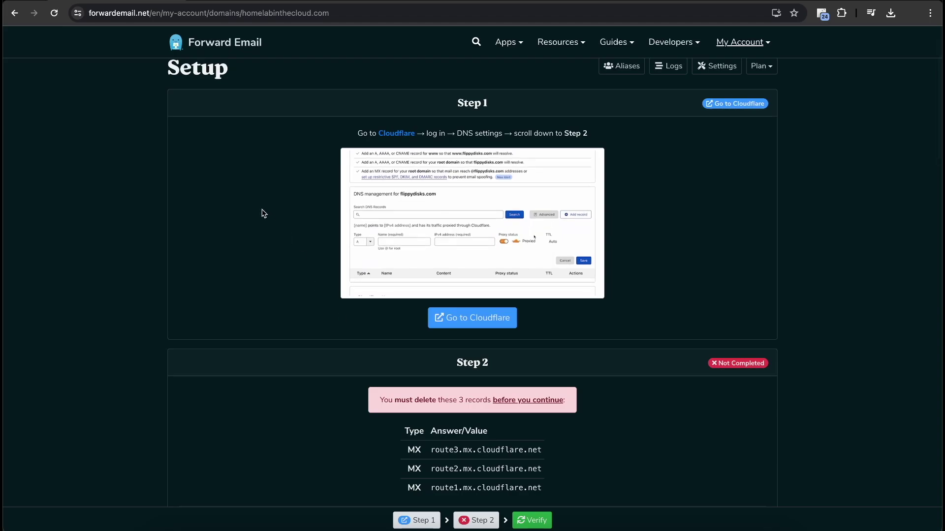
pyautogui.scroll(-5, 212, 227)
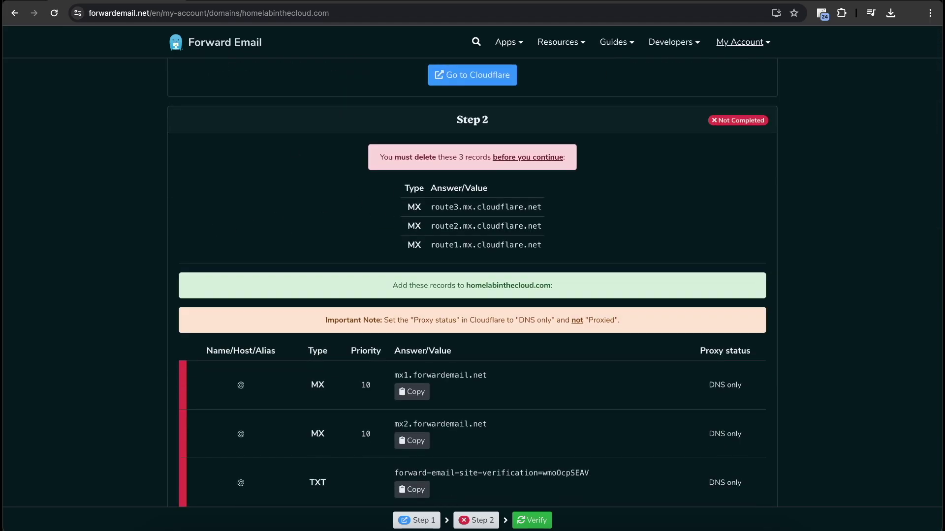
pyautogui.scroll(-2, 462, 200)
pyautogui.scroll(2, 468, 161)
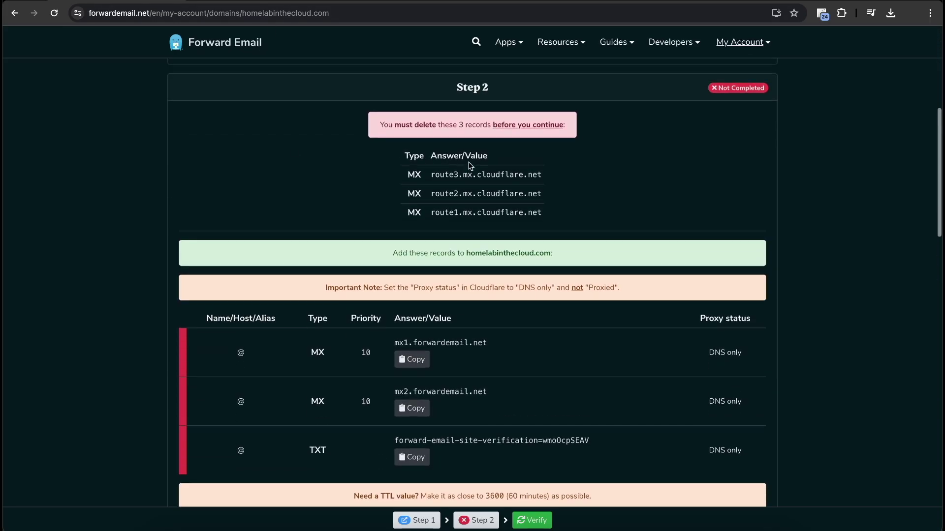
# Delete the SPF TXT record in Cloudflare DNS Records, leaving the route1 MX record unchanged
pyautogui.click(270, 4)
pyautogui.click(44, 156)
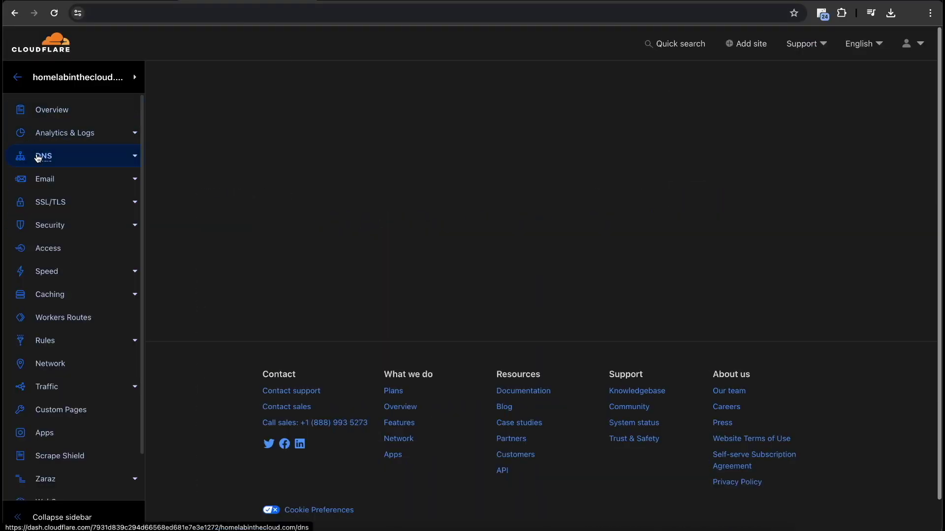
pyautogui.scroll(-4, 416, 405)
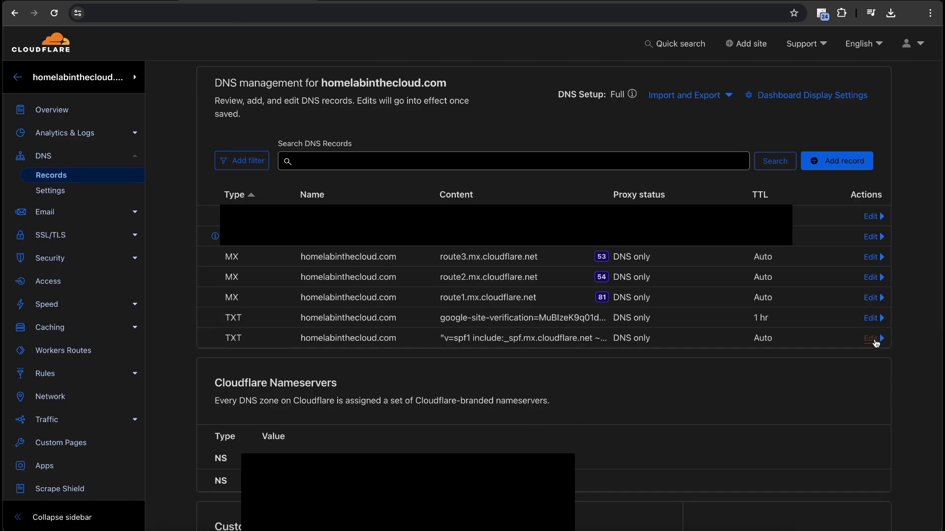
pyautogui.click(871, 339)
pyautogui.scroll(-2, 325, 418)
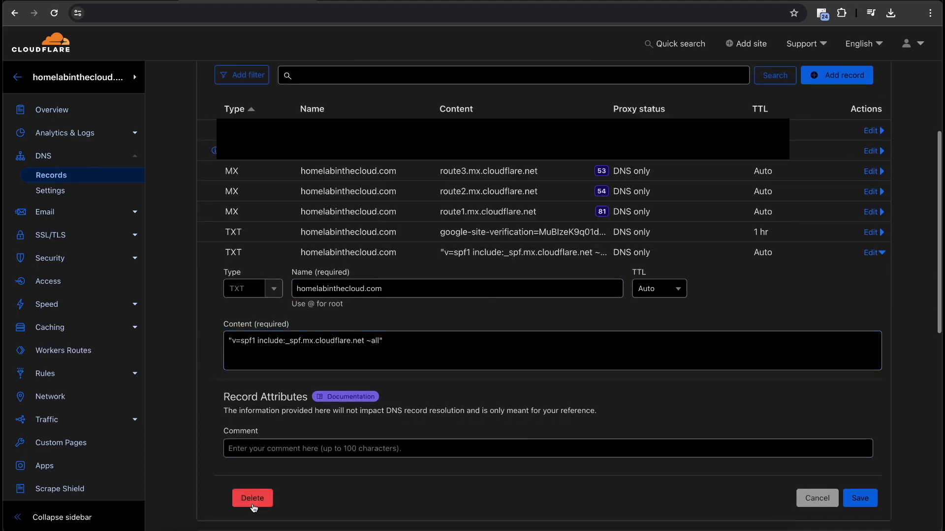
pyautogui.click(252, 498)
pyautogui.click(668, 344)
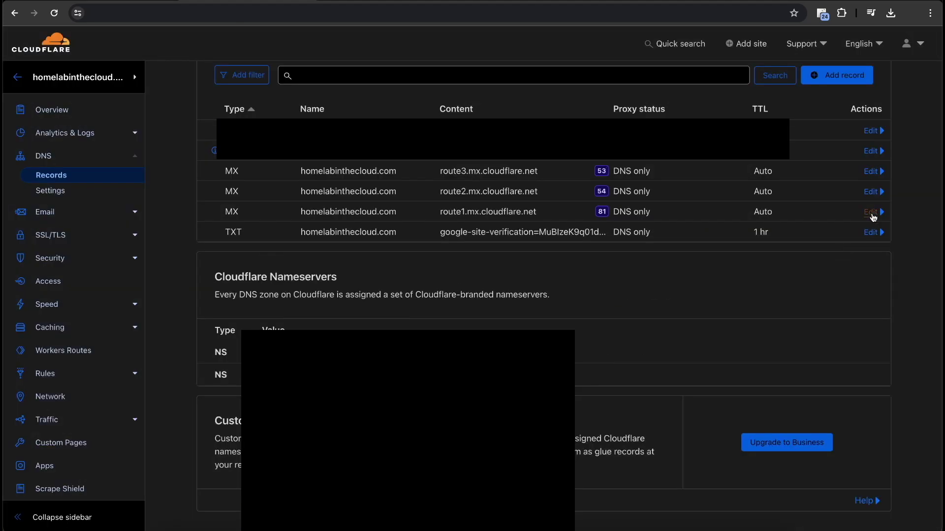
pyautogui.click(870, 213)
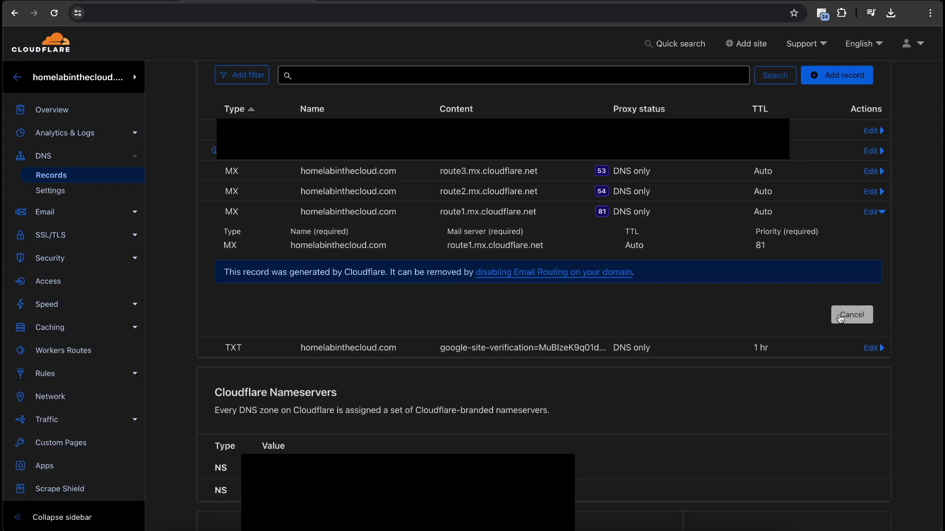
pyautogui.click(843, 316)
# Look over the domain's Cloudflare Email Routing overview, routing rules and settings
pyautogui.click(75, 212)
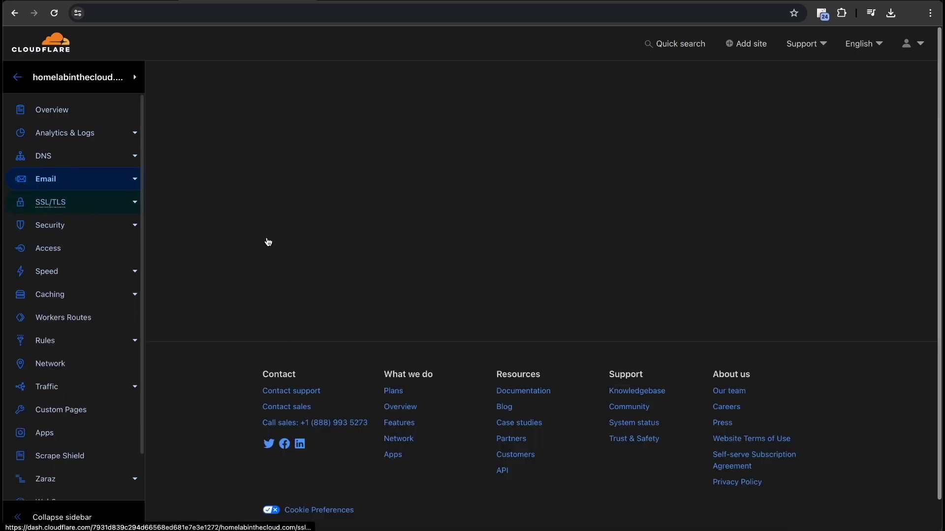
pyautogui.scroll(-5, 411, 312)
pyautogui.scroll(5, 411, 312)
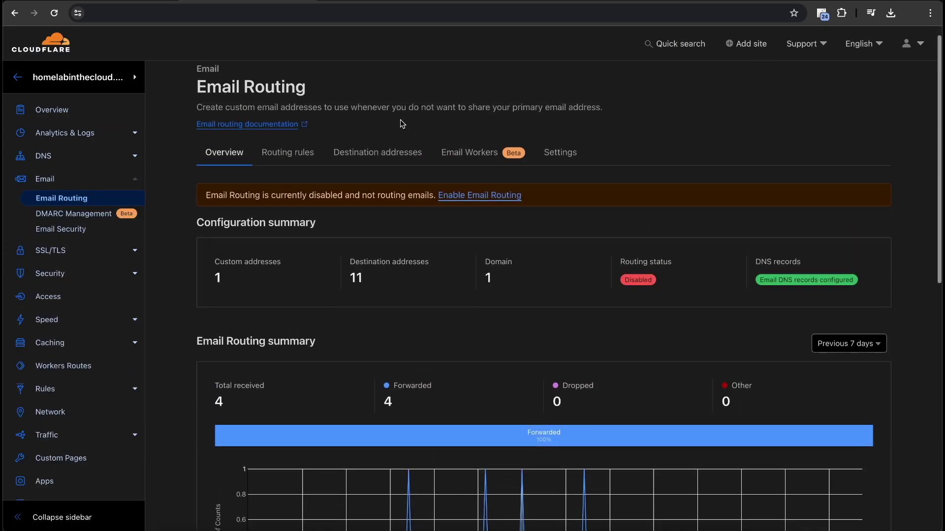
pyautogui.scroll(-7, 353, 466)
pyautogui.scroll(6, 352, 466)
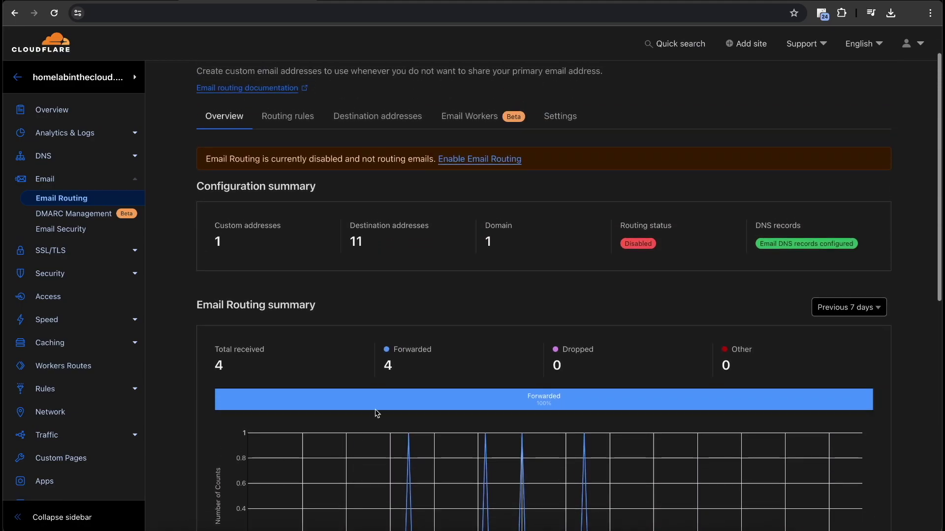
pyautogui.click(295, 117)
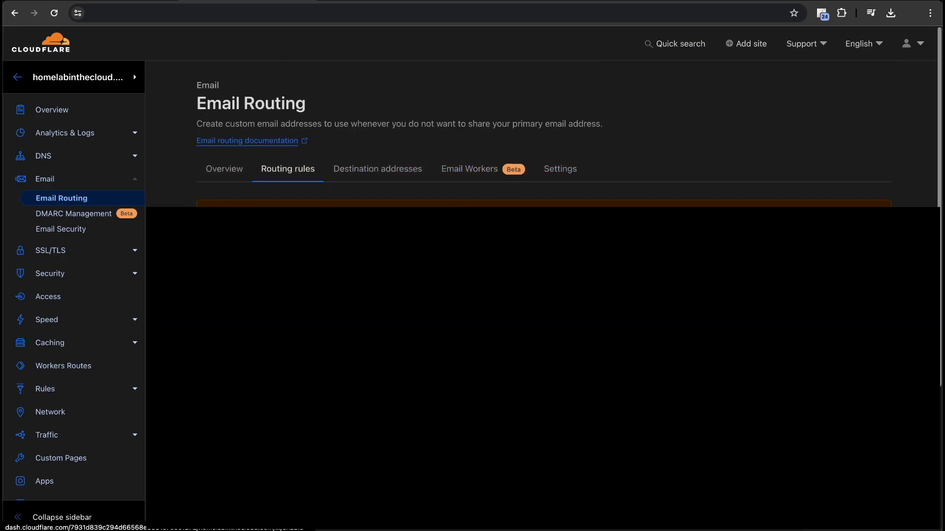
pyautogui.click(551, 165)
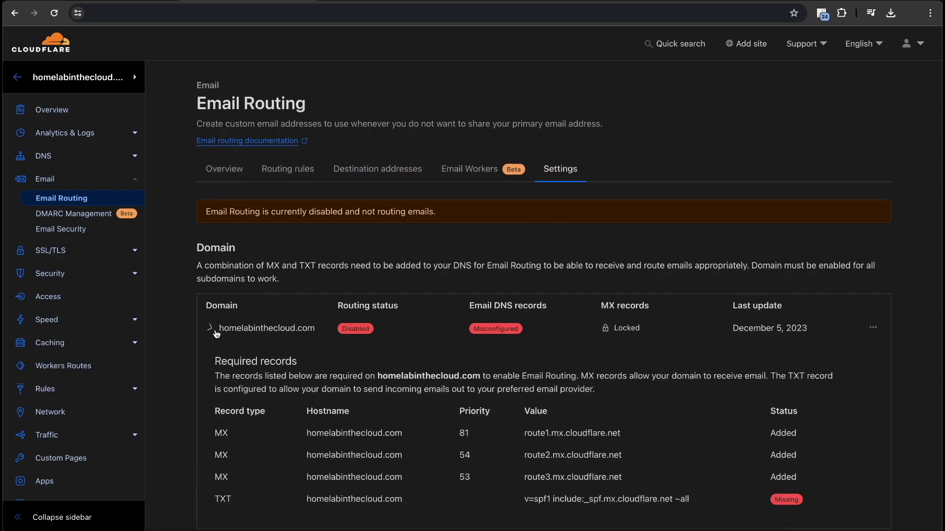
pyautogui.scroll(-5, 211, 327)
# Disable Email Routing with Delete and Disable, removing its three MX and one TXT record
pyautogui.click(872, 162)
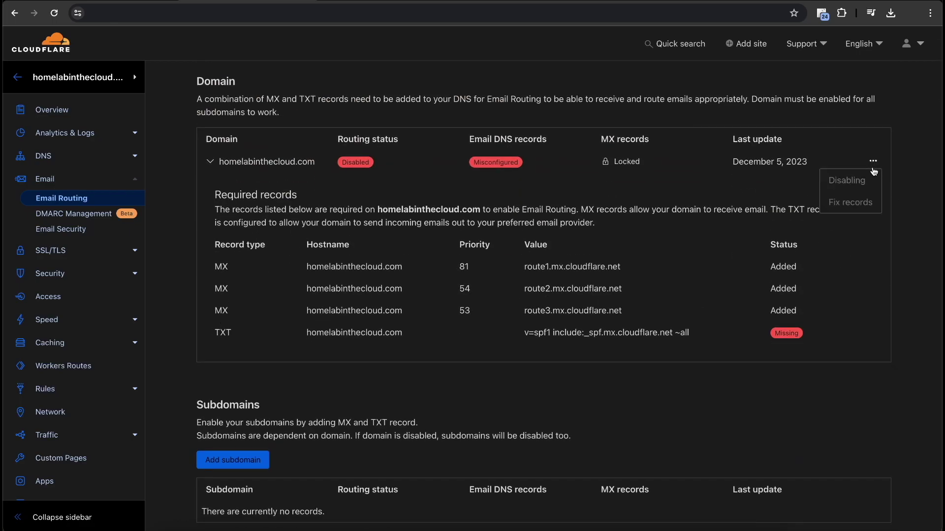
pyautogui.click(858, 193)
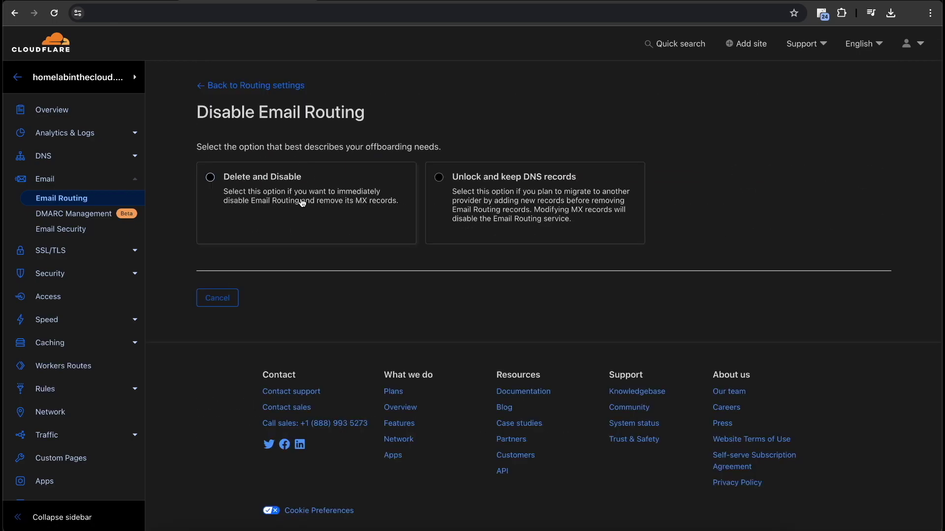
pyautogui.click(295, 204)
pyautogui.click(276, 446)
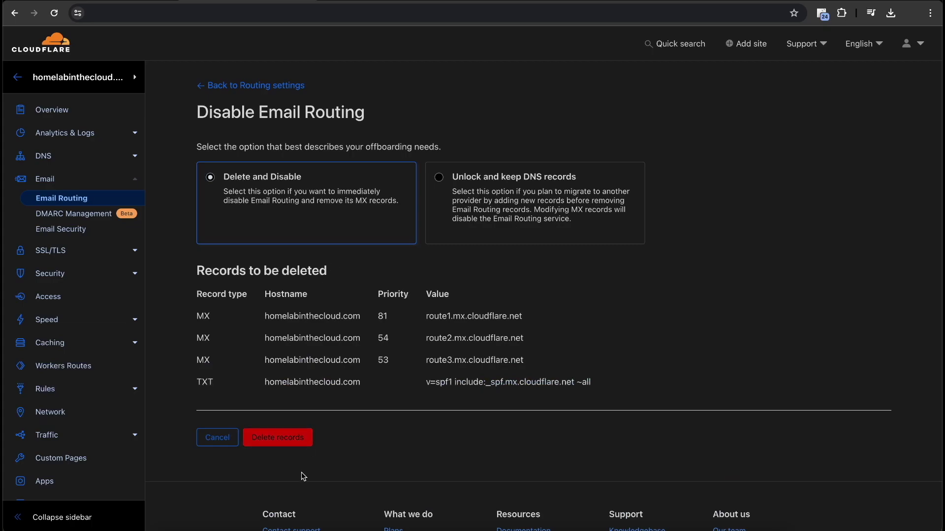
# Copy mx1.forwardemail.net from the Forward Email setup page and start a new Cloudflare MX record
pyautogui.click(52, 156)
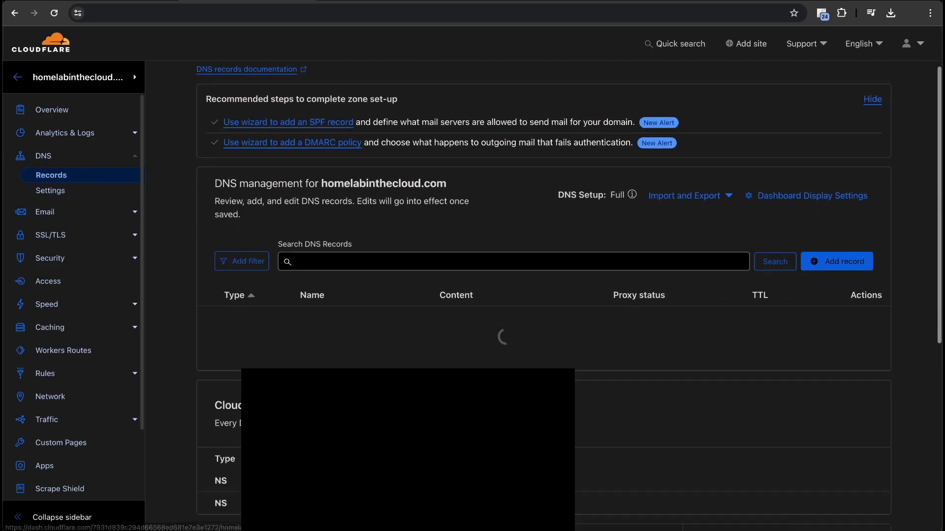
pyautogui.hotkey('ctrl', 'shift', 'Tab')
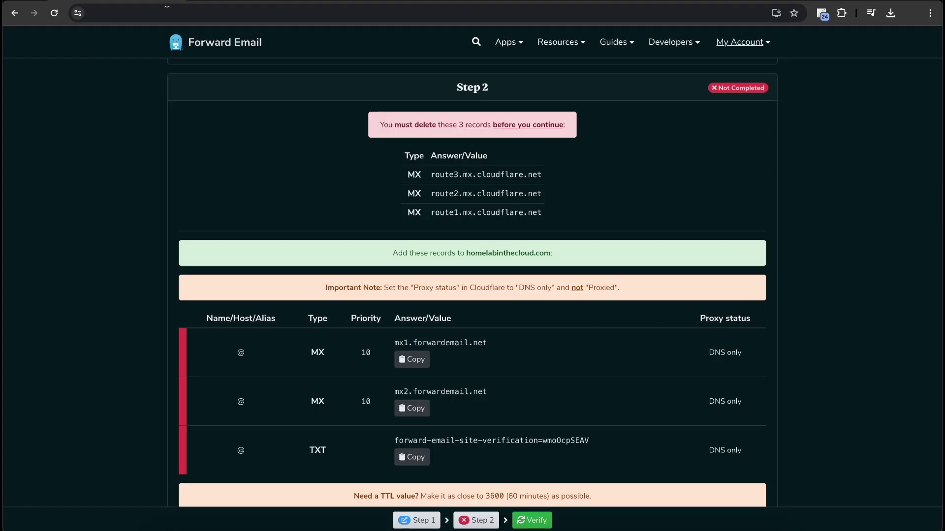
pyautogui.click(408, 361)
pyautogui.hotkey('ctrl', 'Tab')
pyautogui.click(836, 224)
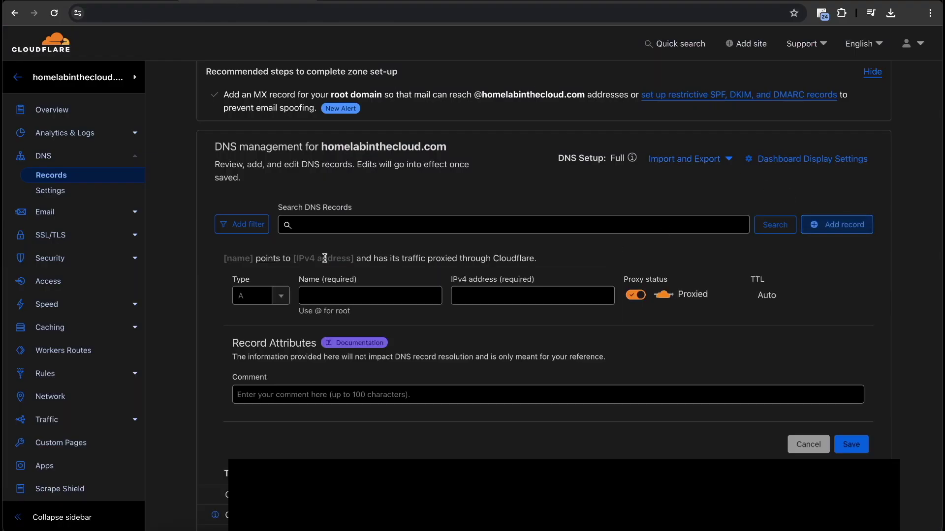
pyautogui.click(269, 302)
pyautogui.scroll(-3, 265, 352)
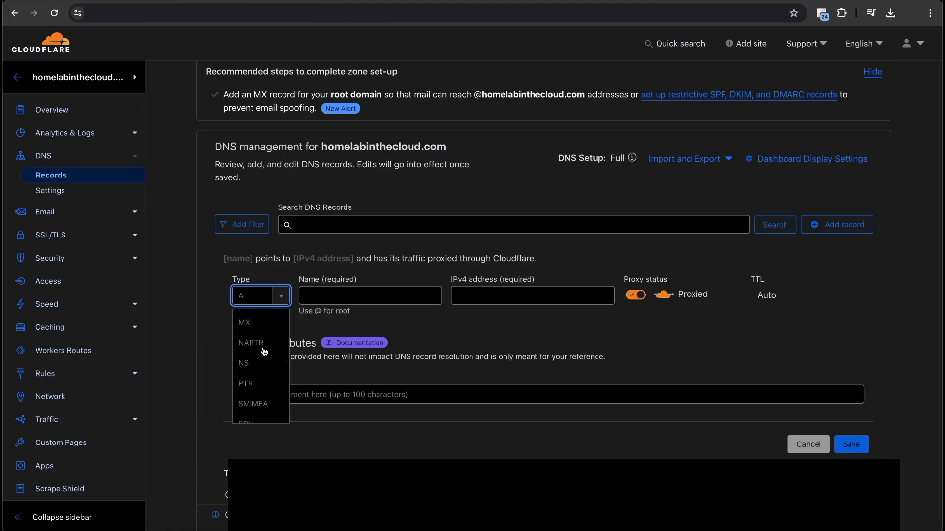
pyautogui.click(260, 323)
# Save the MX record with name @, mail server mx1.forwardemail.net and priority 10
pyautogui.click(376, 298)
pyautogui.hotkey('ctrl', 'v')
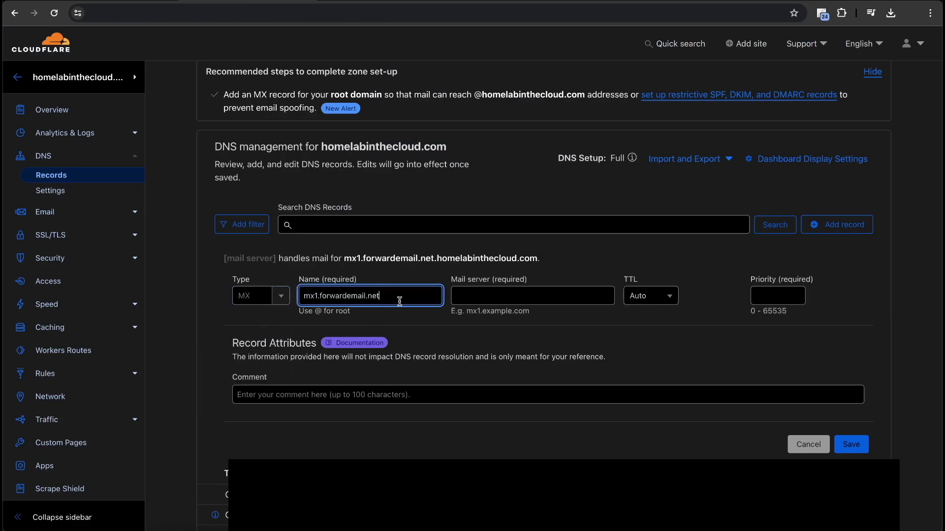
pyautogui.click(83, 0)
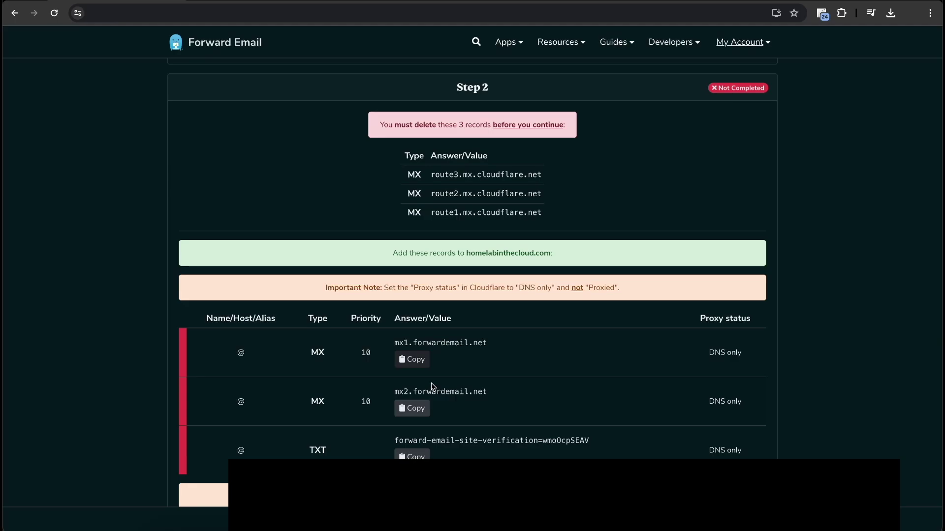
pyautogui.click(212, 6)
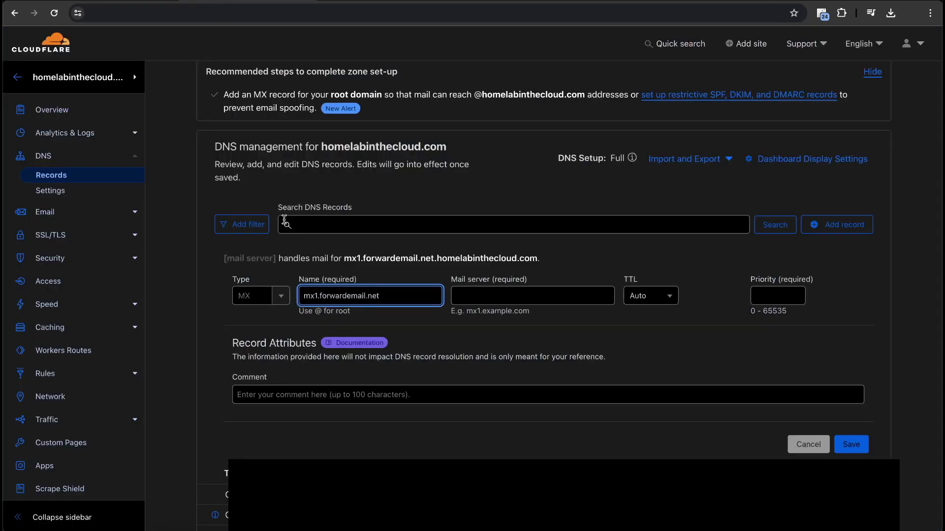
pyautogui.hotkey('ctrl', 'a')
pyautogui.hotkey('ctrl', 'x')
pyautogui.write('@')
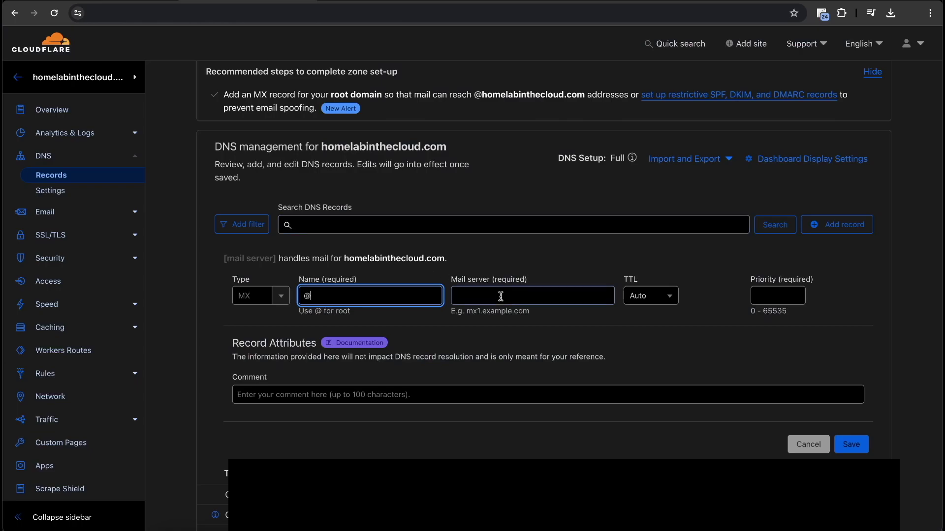
pyautogui.click(511, 297)
pyautogui.hotkey('ctrl', 'v')
pyautogui.click(640, 299)
pyautogui.click(786, 301)
pyautogui.write('10')
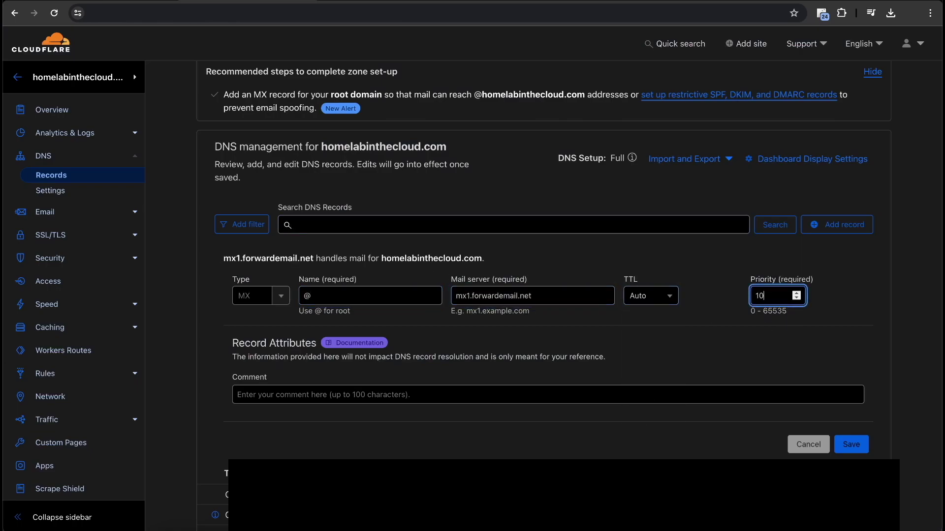
pyautogui.click(159, 2)
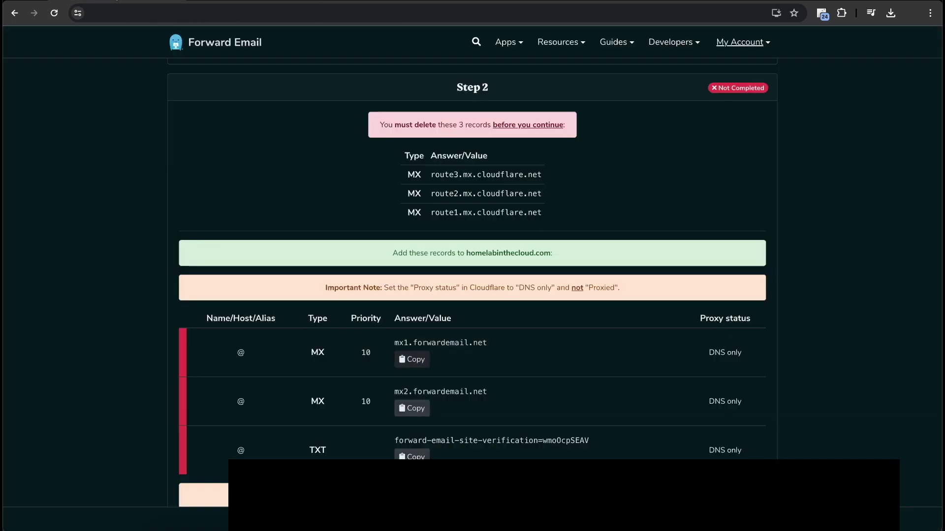
pyautogui.click(202, 3)
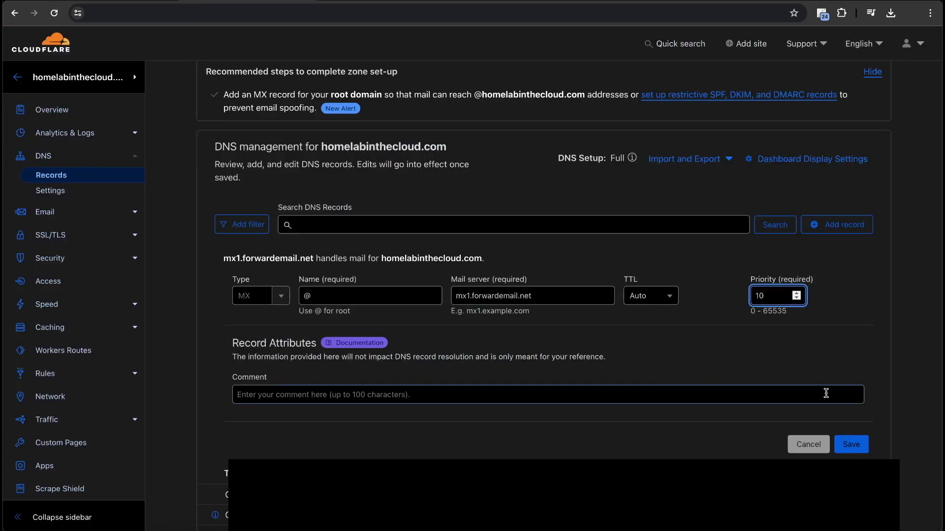
pyautogui.click(843, 442)
# Copy mx2.forwardemail.net and start a second record with type MX
pyautogui.click(159, 2)
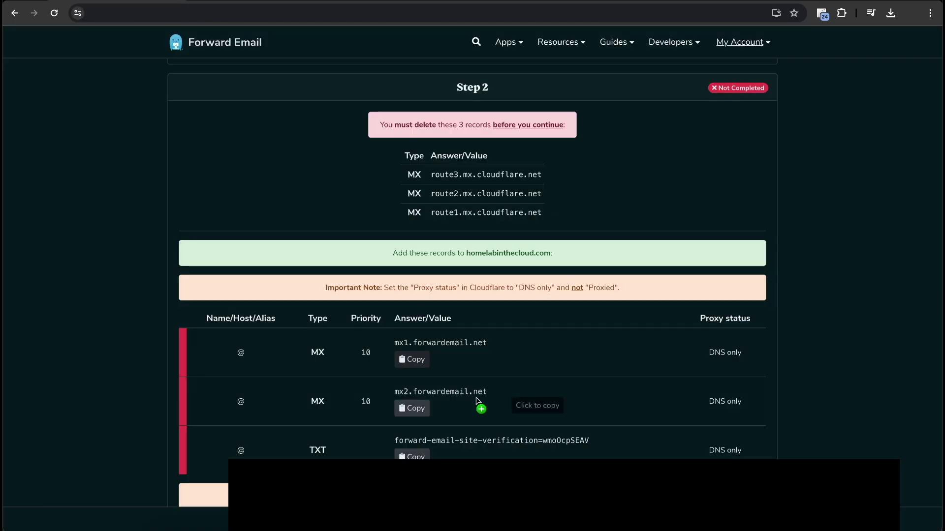
pyautogui.click(424, 405)
pyautogui.click(203, 3)
pyautogui.click(837, 233)
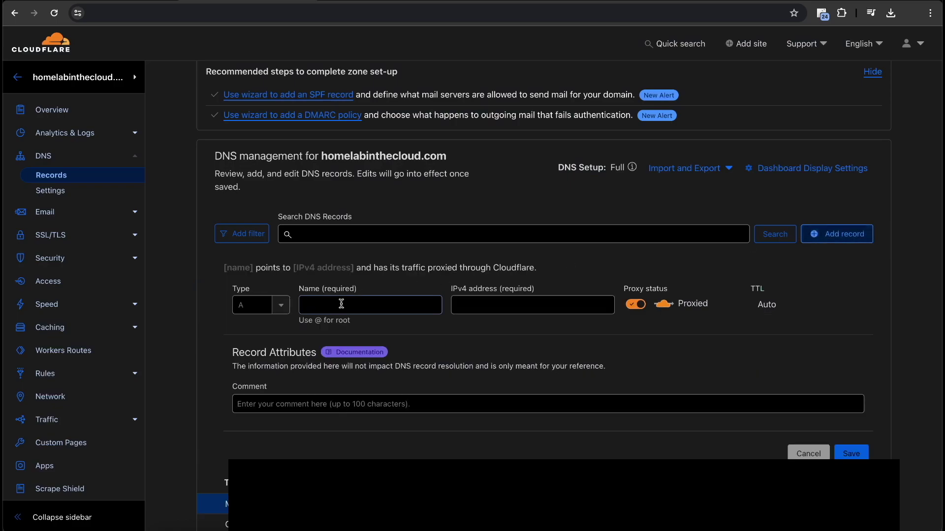
pyautogui.click(480, 303)
pyautogui.click(246, 304)
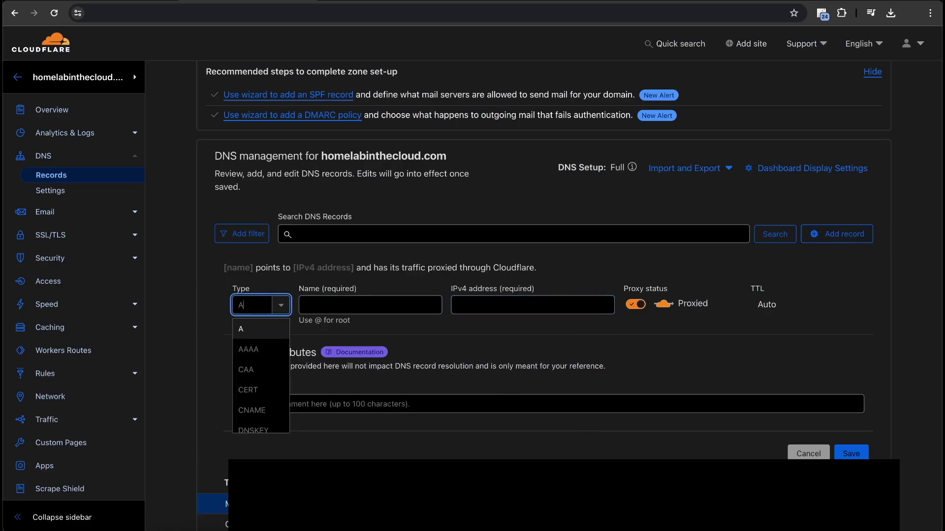
pyautogui.write('mx')
pyautogui.press('Return')
# Save the second MX record with name @, mail server mx2.forwardemail.net and priority 10
pyautogui.hotkey('ctrl', 'shift', 'Tab')
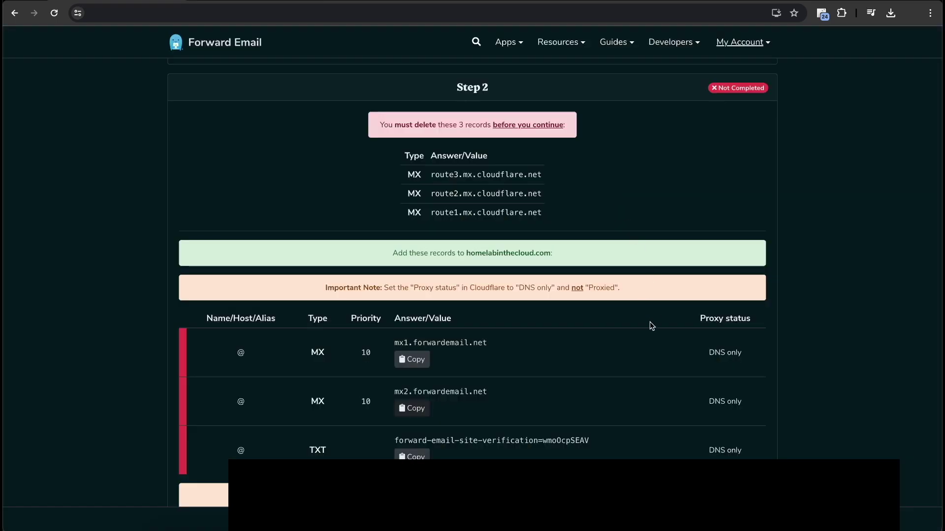
pyautogui.click(411, 408)
pyautogui.hotkey('ctrl', 'Tab')
pyautogui.hotkey('ctrl', 'v')
pyautogui.press('Tab')
pyautogui.press('Tab')
pyautogui.write('10')
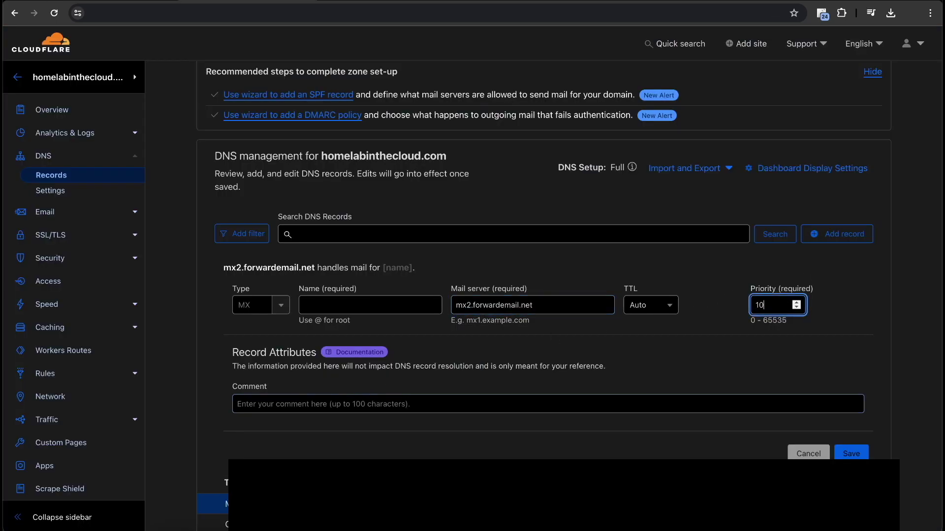
pyautogui.click(326, 304)
pyautogui.write('@')
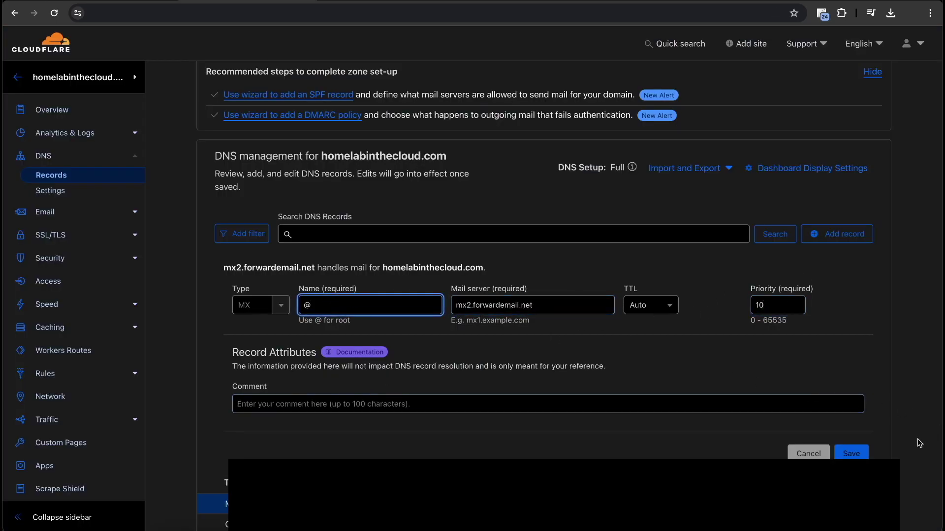
pyautogui.click(851, 453)
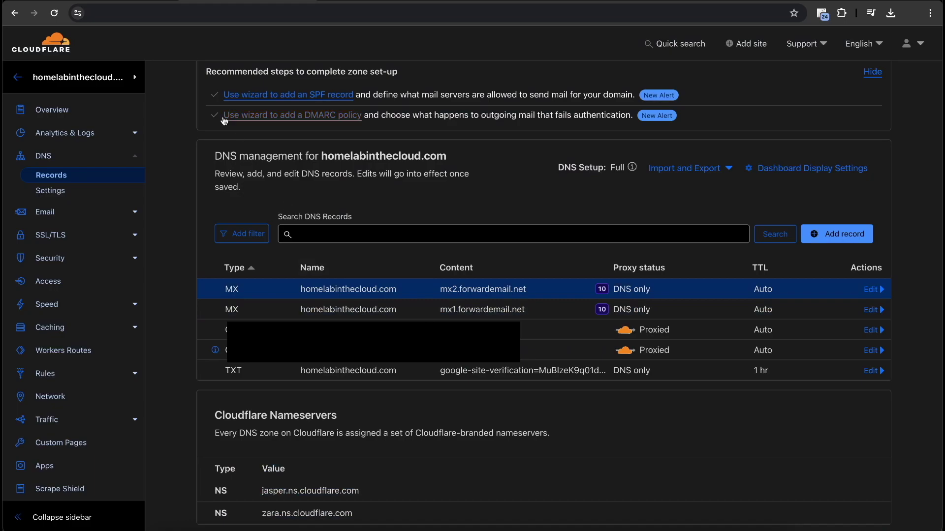
pyautogui.hotkey('ctrl', 'Tab')
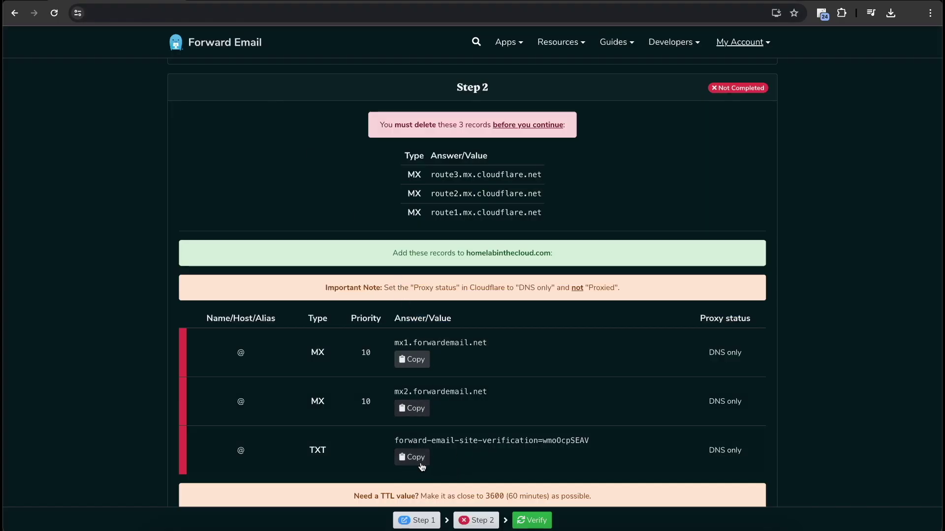
pyautogui.click(239, 4)
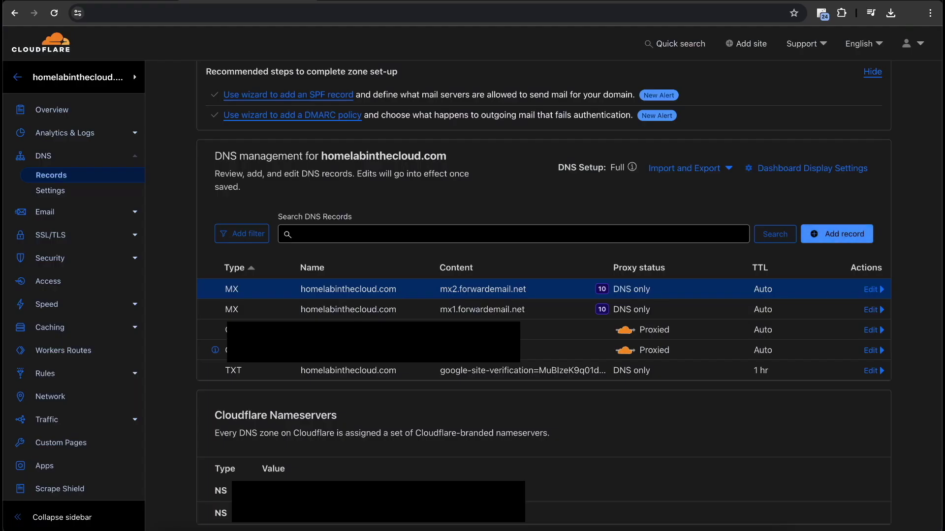
# Add a TXT record named @ whose content is the forward-email-site-verification value
pyautogui.click(837, 234)
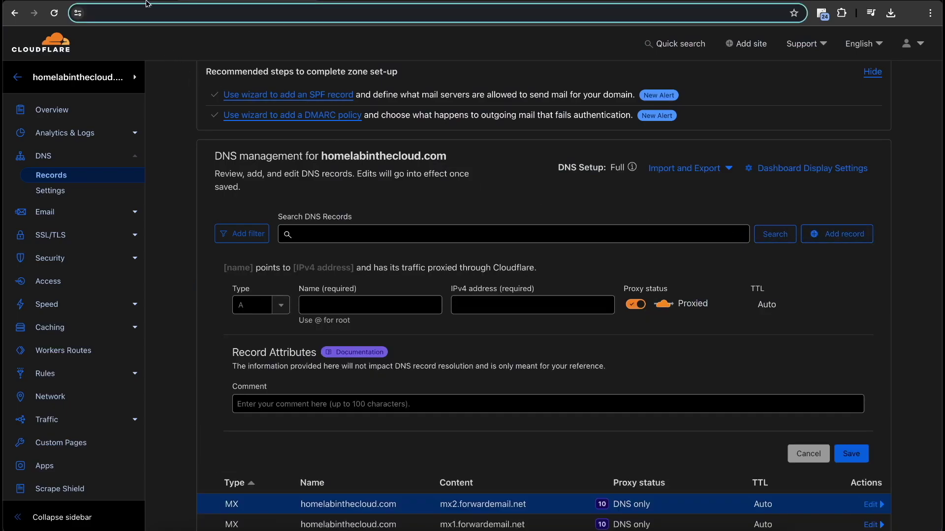
pyautogui.click(151, 4)
pyautogui.click(238, 4)
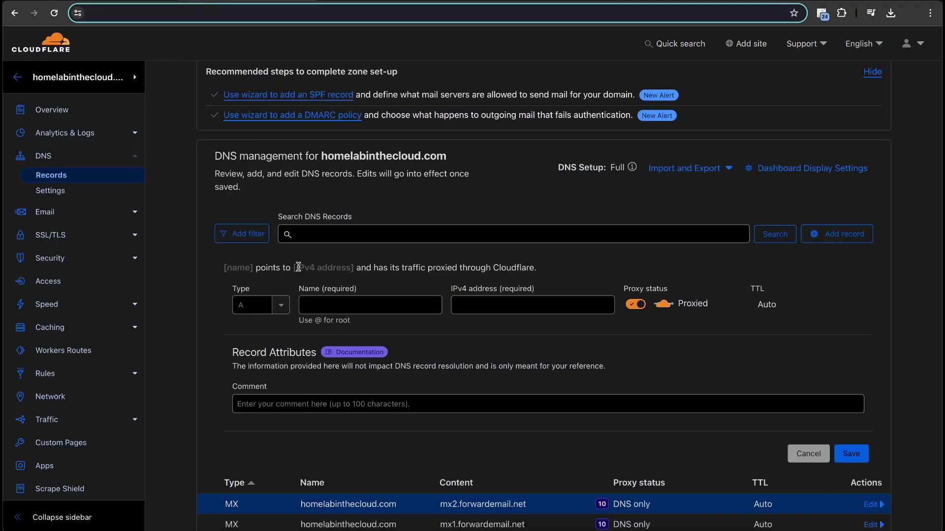
pyautogui.click(269, 308)
pyautogui.write('TX')
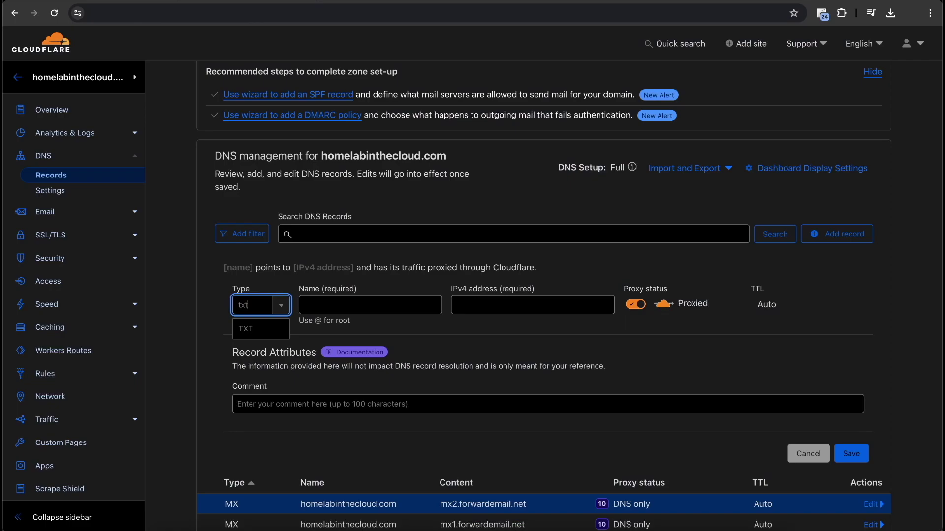
pyautogui.press('Return')
pyautogui.click(390, 301)
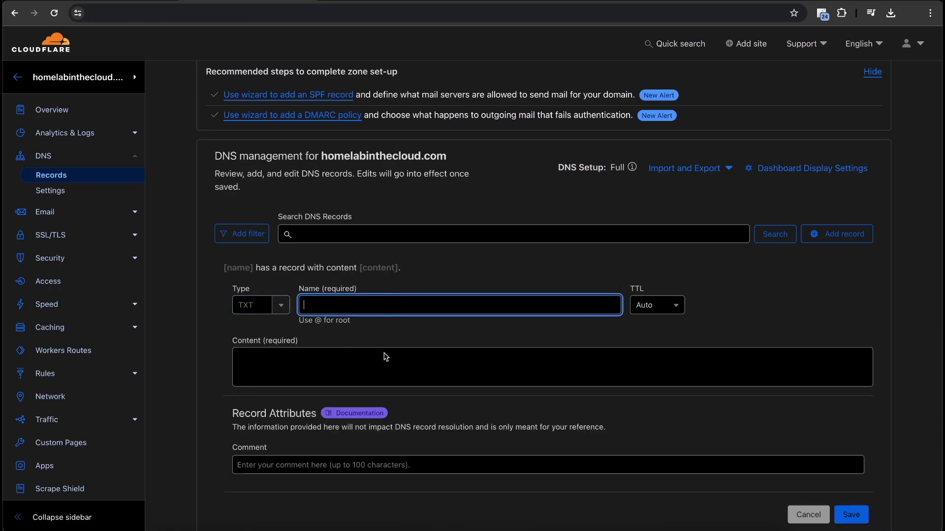
pyautogui.write('@')
pyautogui.click(386, 357)
pyautogui.hotkey('ctrl', 'v')
pyautogui.click(72, 1)
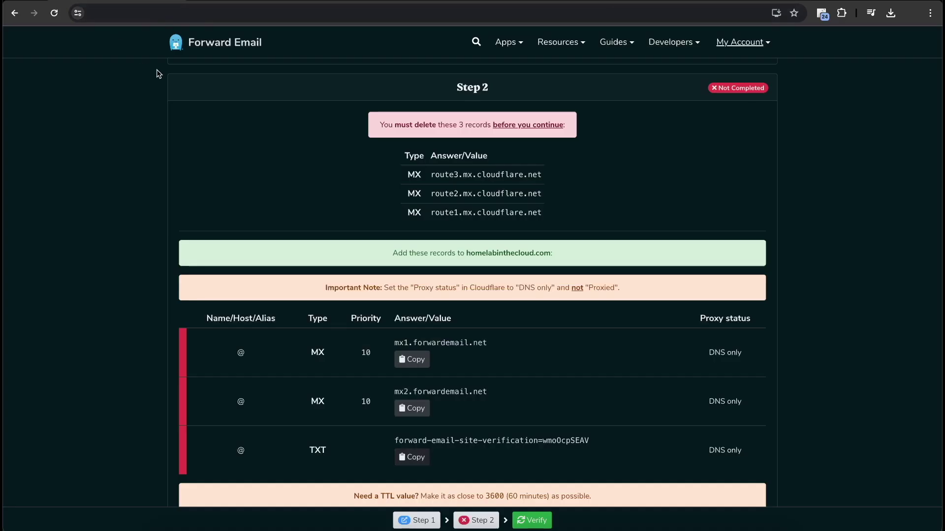
pyautogui.click(264, 1)
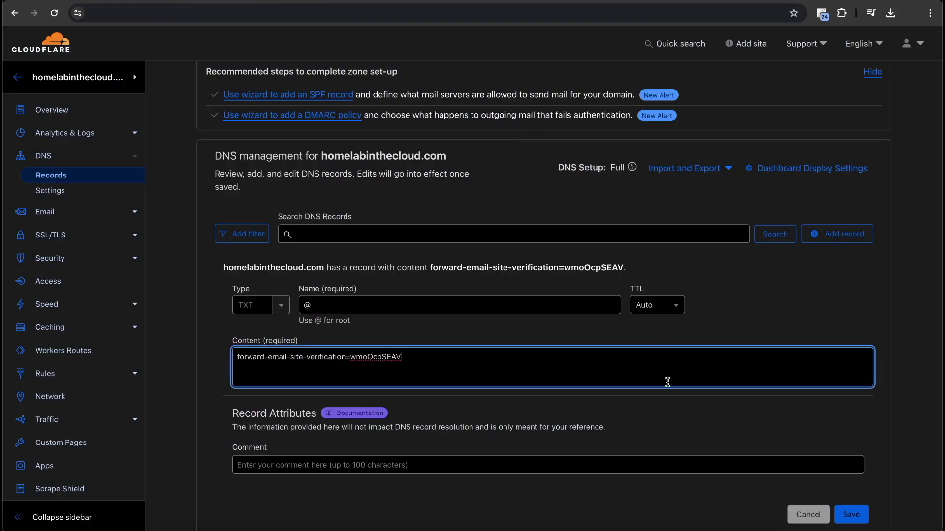
pyautogui.scroll(-1, 666, 382)
pyautogui.click(853, 472)
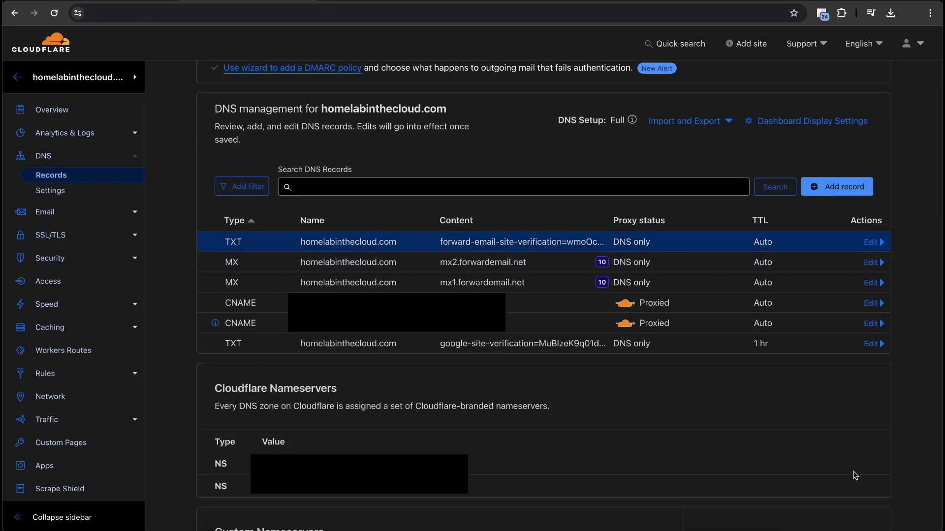
# Run Verify on the Setup page's Step 2 and compare the two forwardemail MX records
pyautogui.hotkey('ctrl', 'shift', 'Tab')
pyautogui.scroll(1, 319, 276)
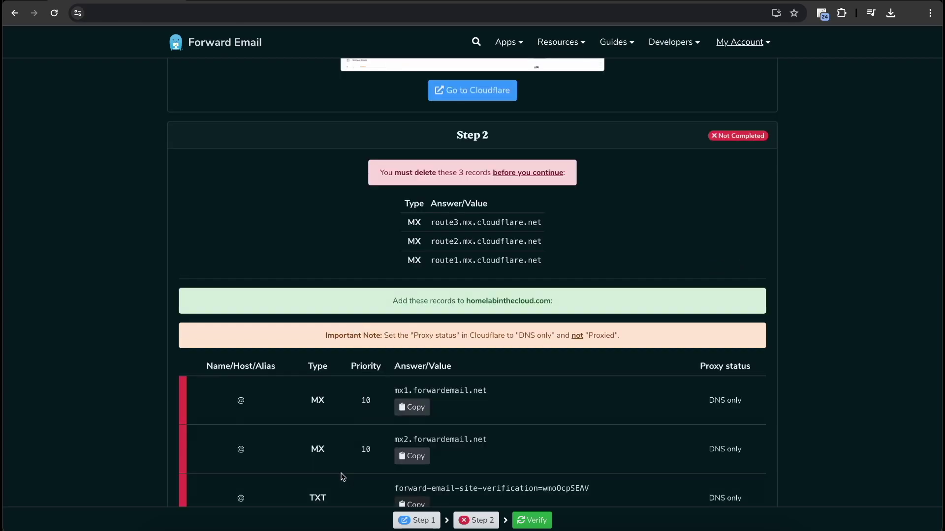
pyautogui.scroll(-4, 327, 453)
pyautogui.click(336, 402)
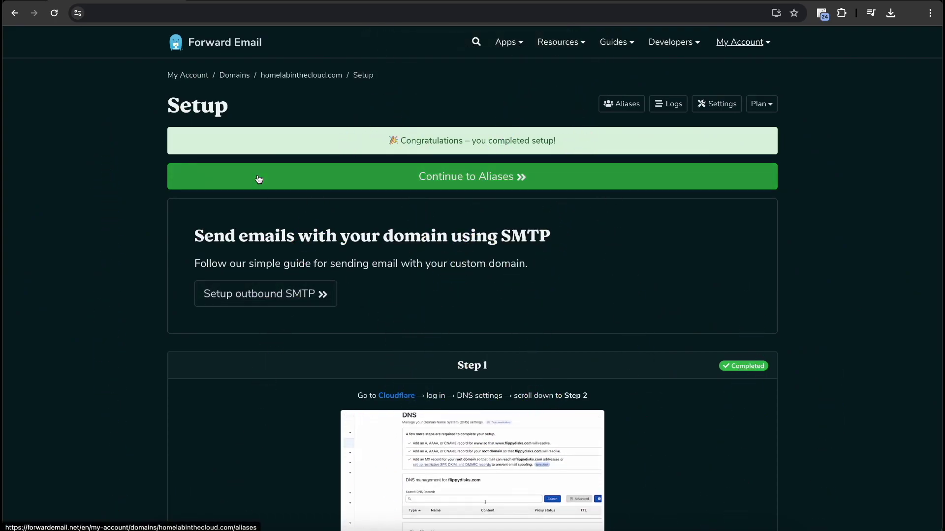
pyautogui.scroll(-5, 259, 179)
pyautogui.scroll(5, 246, 148)
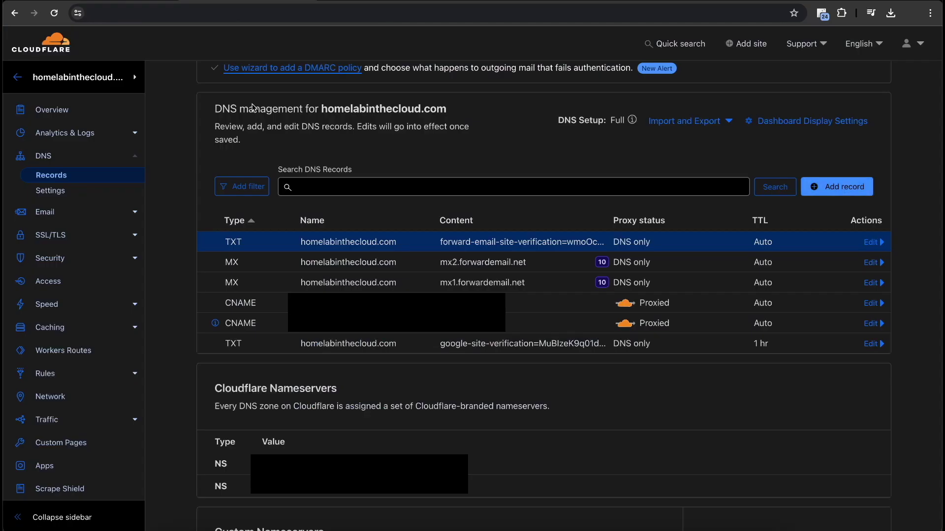
pyautogui.moveTo(262, 256); pyautogui.dragTo(529, 284)
pyautogui.click(146, 4)
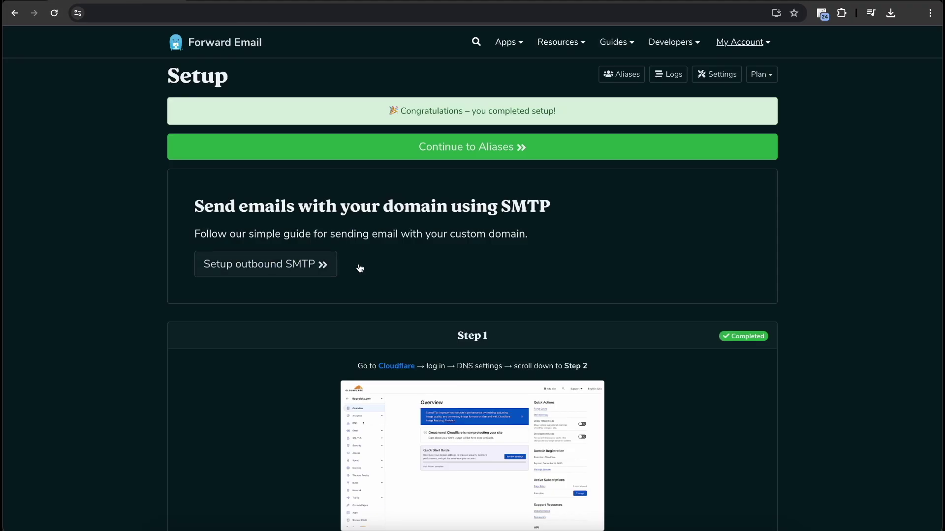
pyautogui.scroll(-8, 365, 284)
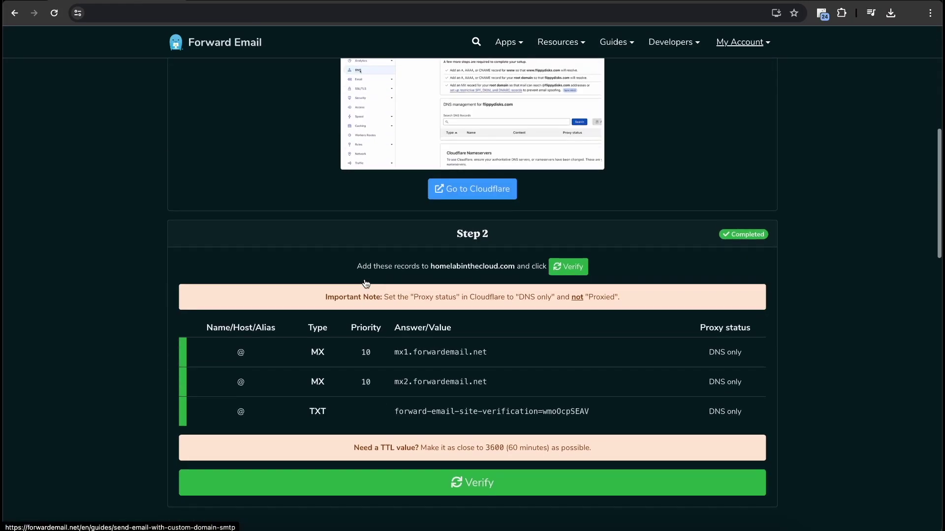
pyautogui.scroll(8, 365, 284)
pyautogui.click(277, 211)
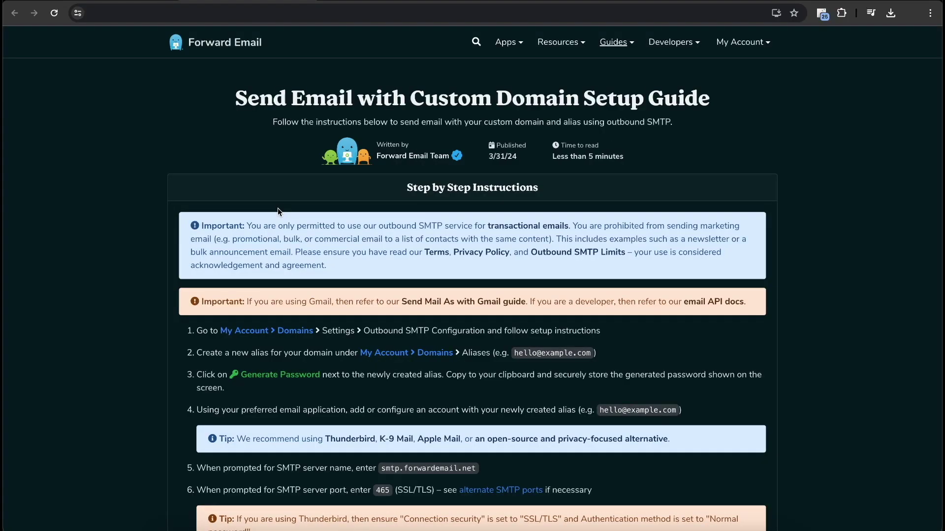
pyautogui.scroll(-6, 278, 208)
pyautogui.scroll(-4, 339, 443)
pyautogui.scroll(8, 338, 443)
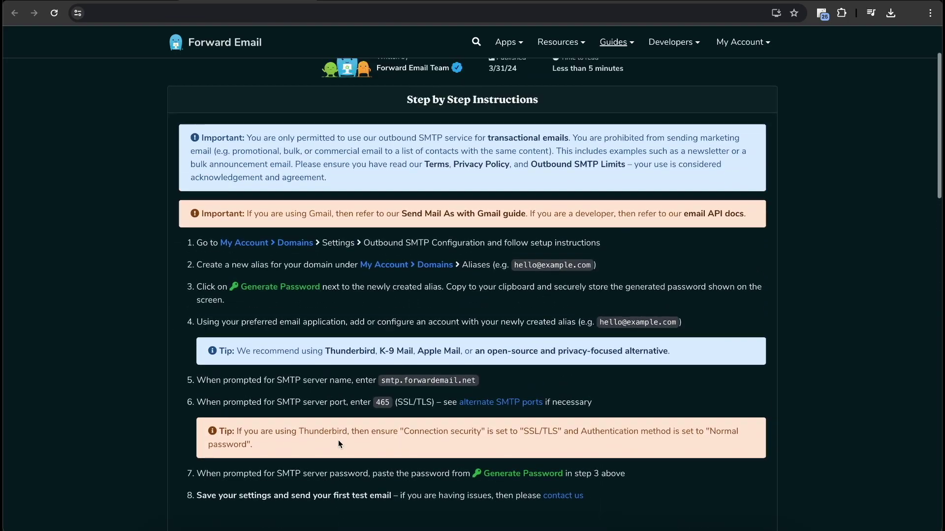
pyautogui.scroll(-2, 339, 443)
pyautogui.scroll(3, 338, 443)
pyautogui.scroll(-3, 339, 442)
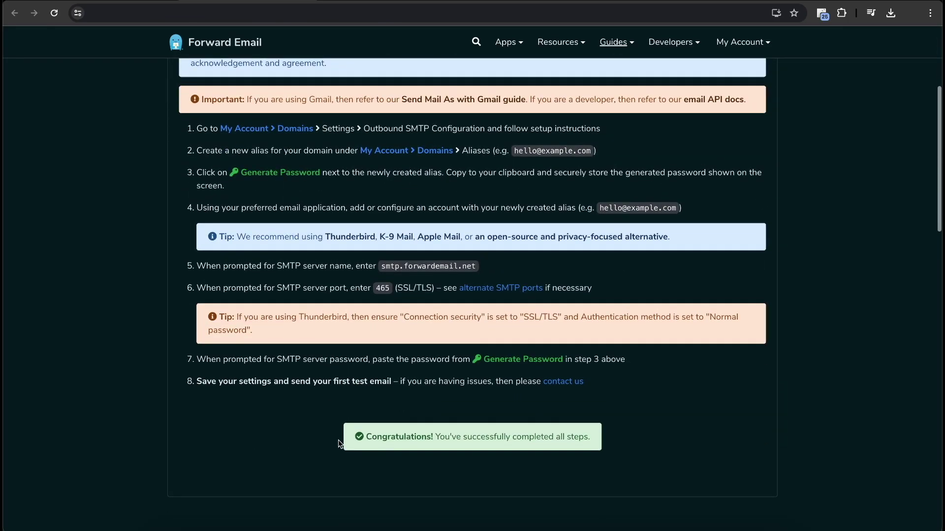
pyautogui.scroll(4, 338, 441)
pyautogui.hotkey('alt', 'Left')
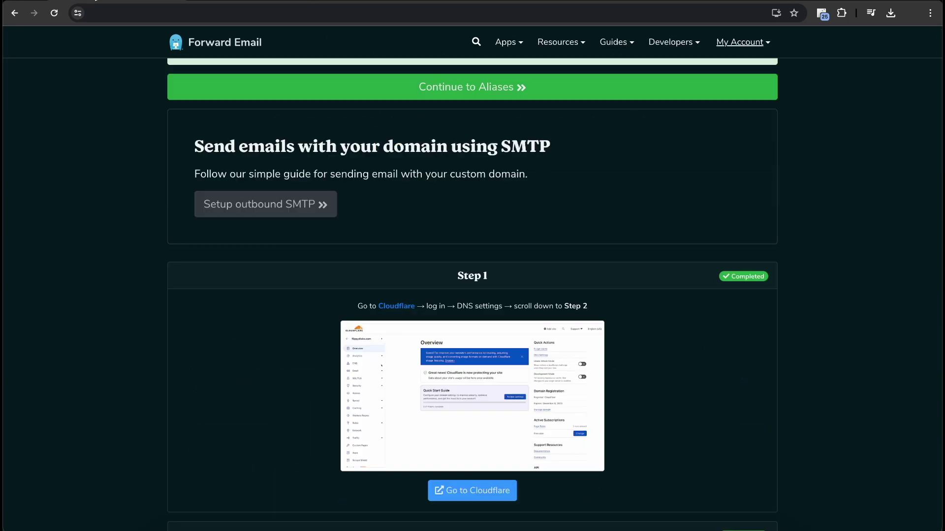
# Continue to homelabinthecloud.com's aliases, copy the catch-all alias, and begin a new alias
pyautogui.click(496, 121)
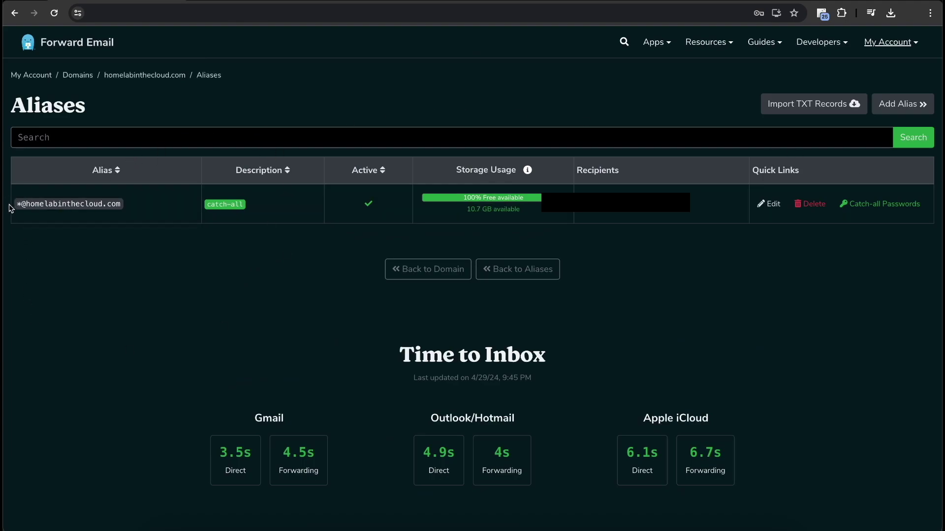
pyautogui.click(35, 205)
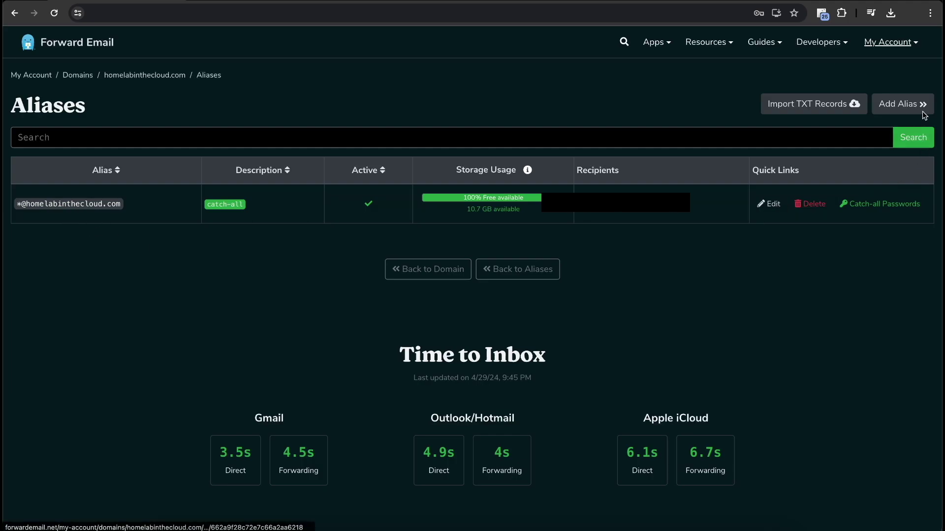
pyautogui.click(902, 104)
pyautogui.click(379, 261)
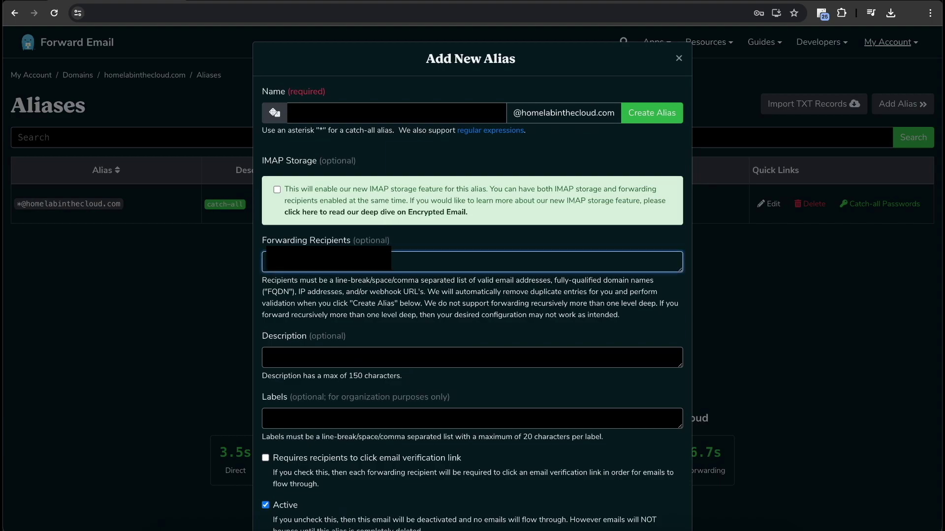
pyautogui.click(355, 117)
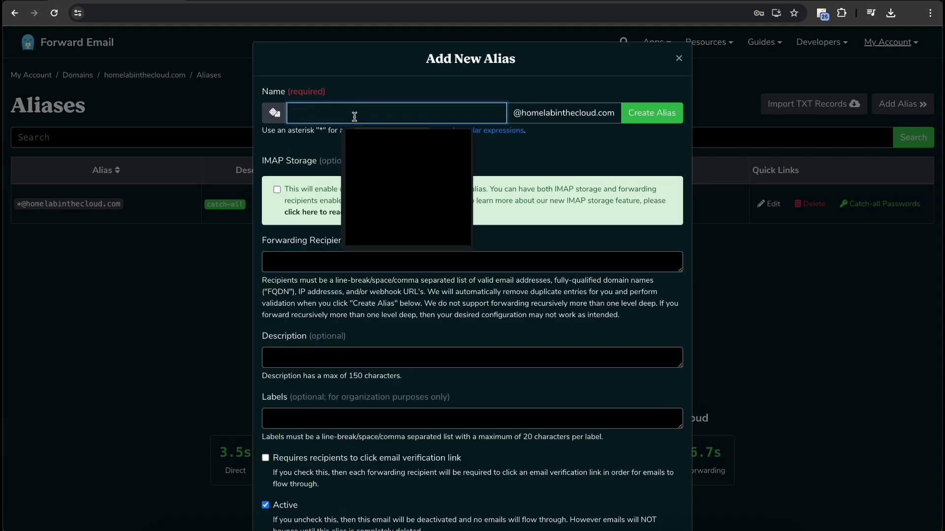
pyautogui.write('info')
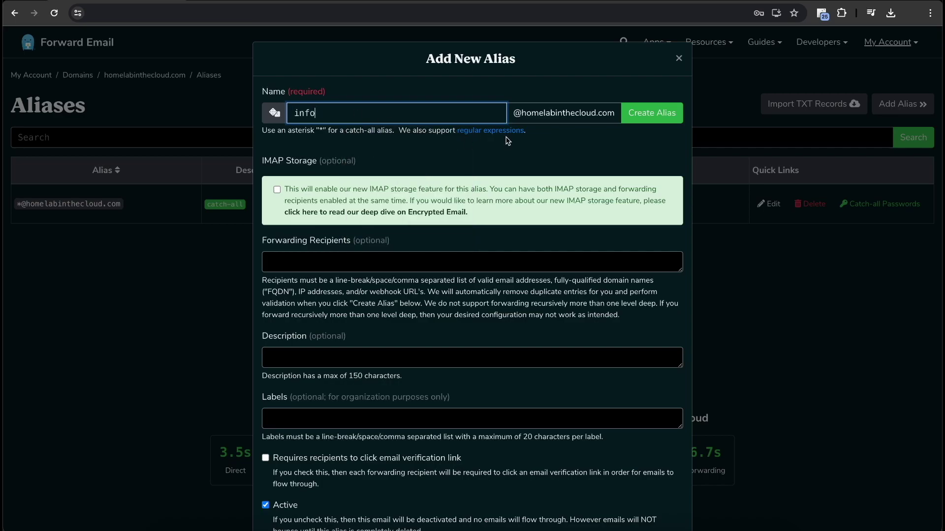
pyautogui.click(276, 189)
pyautogui.scroll(-2, 420, 350)
pyautogui.click(353, 284)
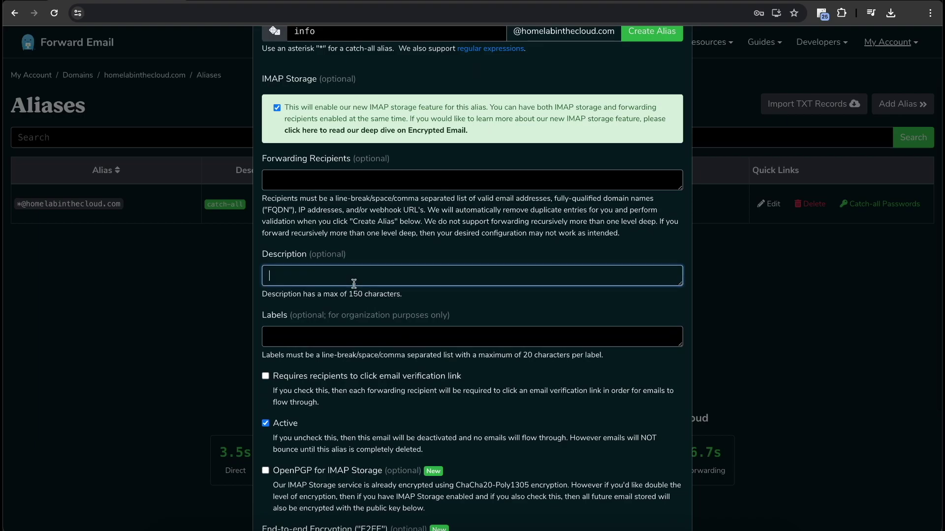
pyautogui.click(352, 339)
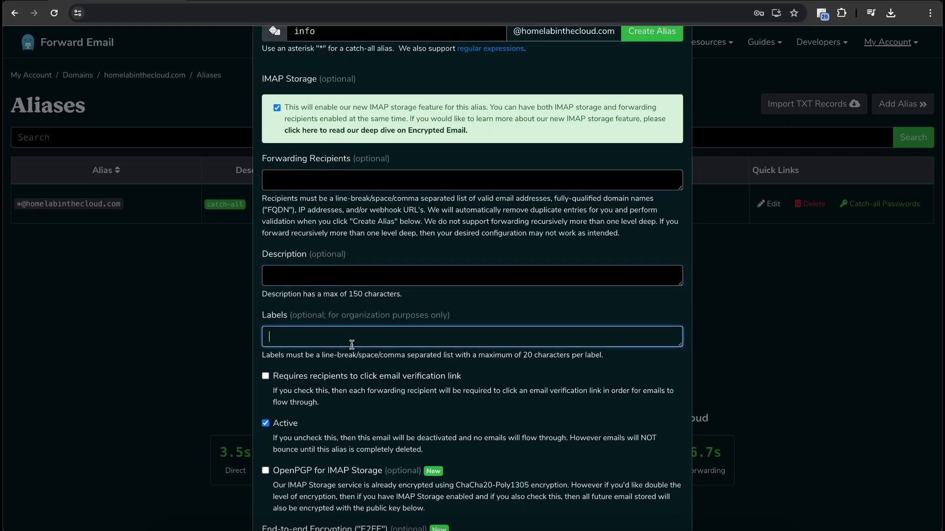
pyautogui.write('shared')
pyautogui.scroll(-2, 345, 349)
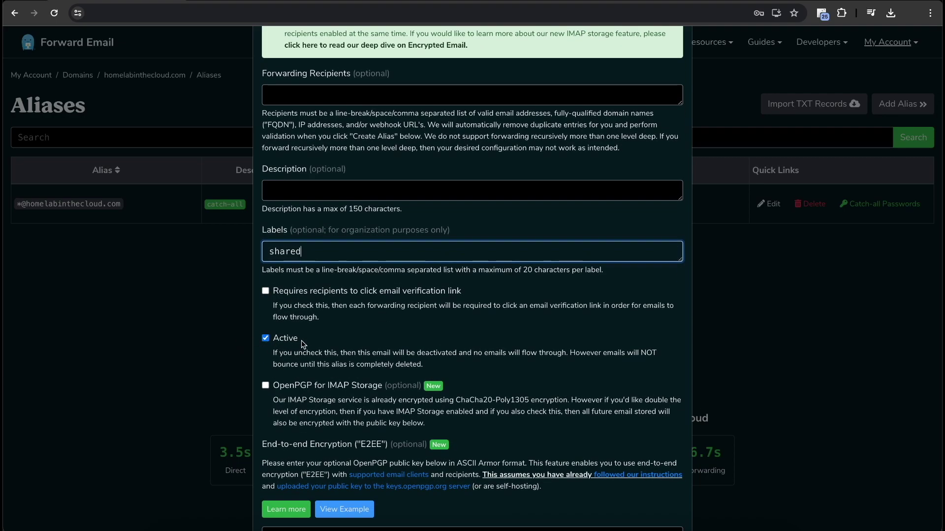
pyautogui.scroll(-2, 305, 346)
pyautogui.scroll(5, 343, 202)
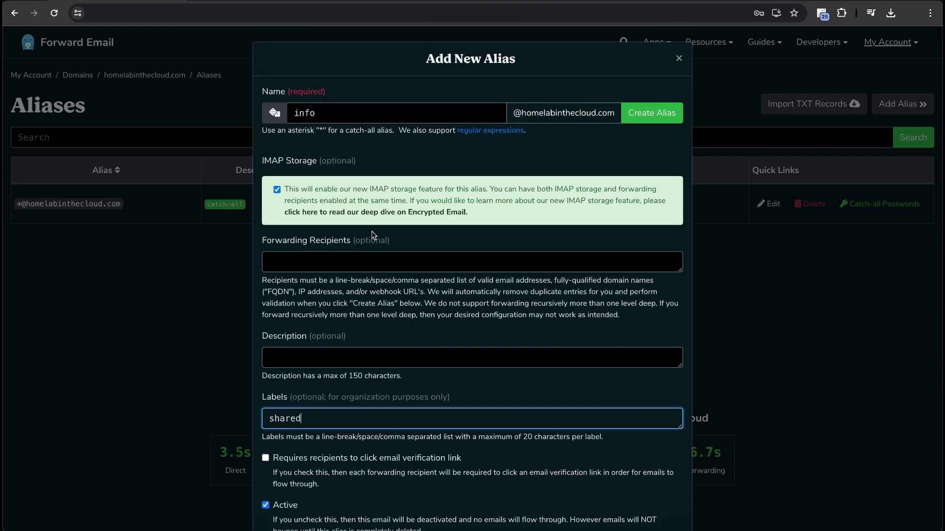
pyautogui.scroll(-6, 373, 235)
pyautogui.click(402, 504)
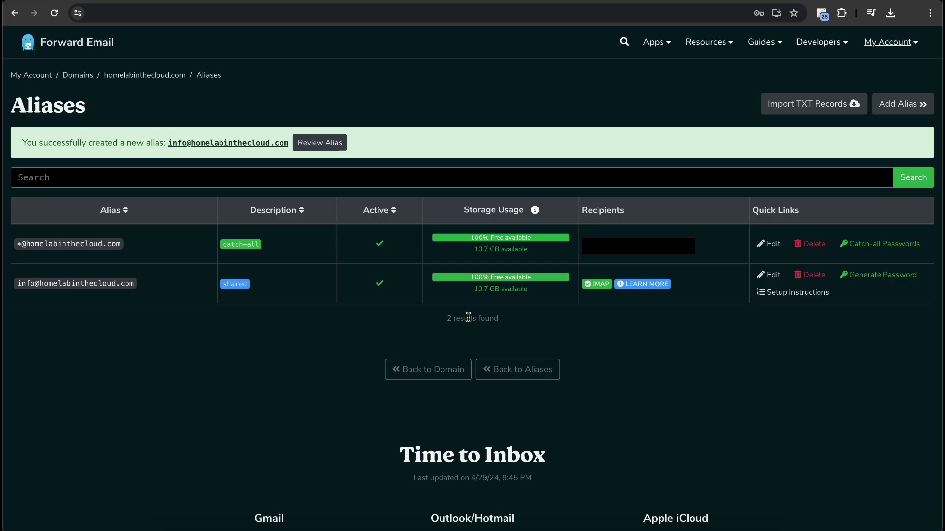
pyautogui.click(891, 41)
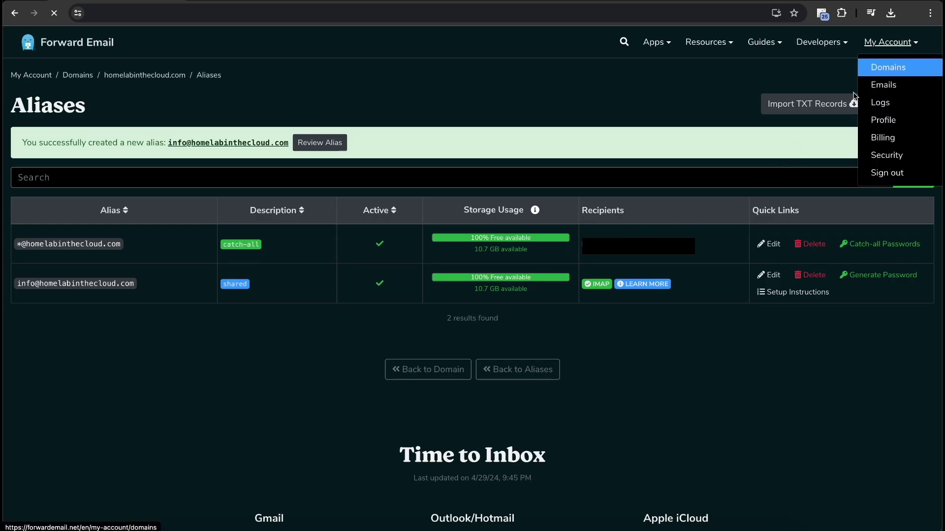
# Open homelabinthecloud.com's settings and launch Complete Setup to show the Step 2 SMTP DNS records
pyautogui.click(885, 64)
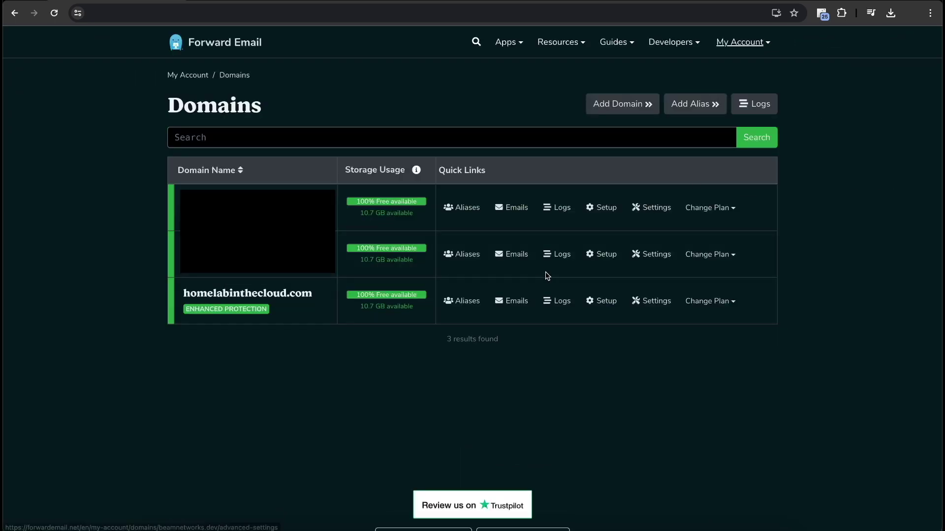
pyautogui.click(648, 301)
pyautogui.scroll(-1, 525, 379)
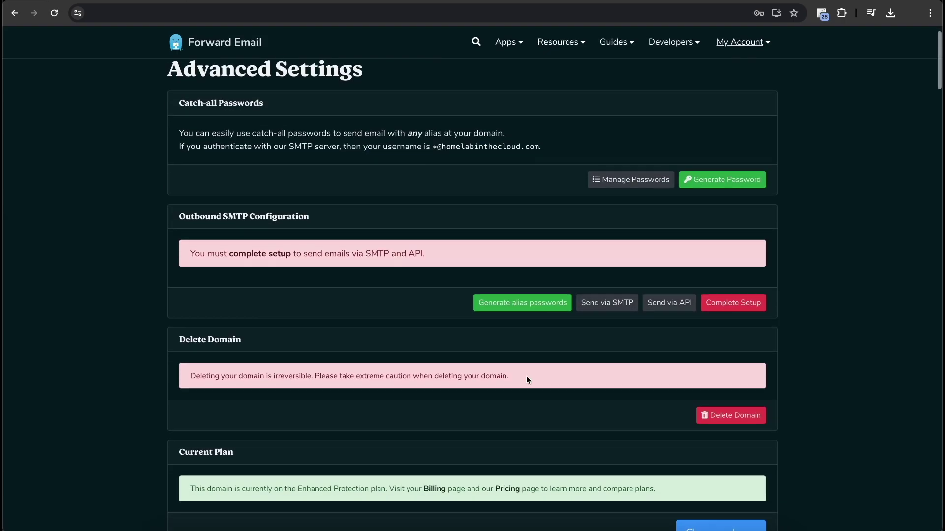
pyautogui.scroll(1, 229, 312)
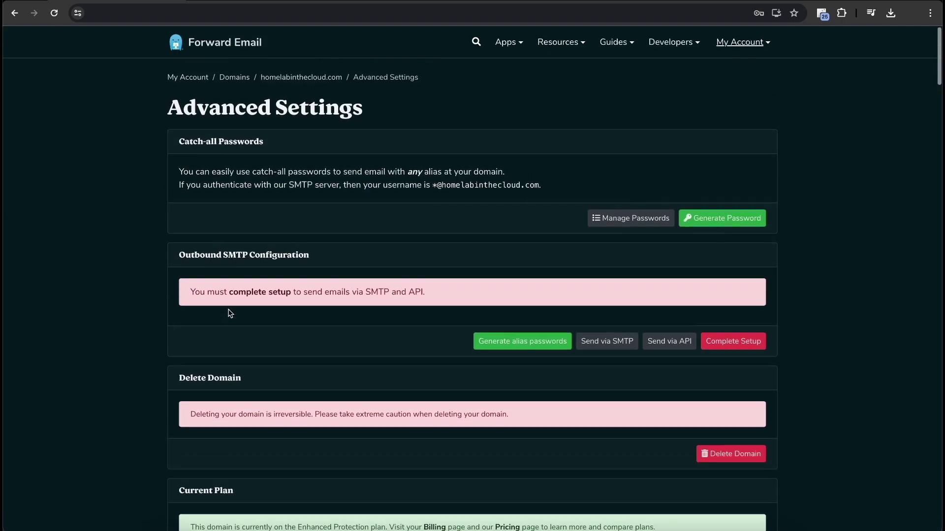
pyautogui.moveTo(165, 292); pyautogui.dragTo(426, 291)
pyautogui.click(757, 346)
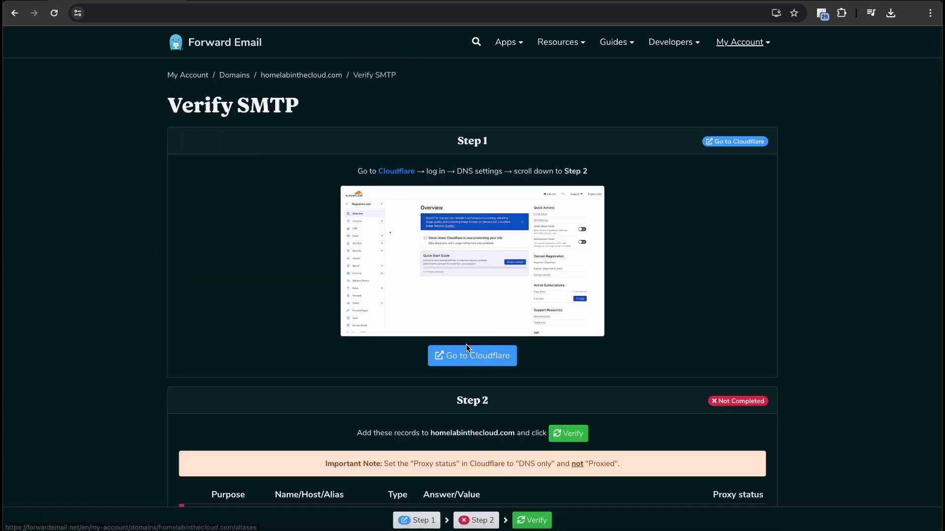
pyautogui.scroll(-5, 404, 393)
pyautogui.scroll(-2, 405, 392)
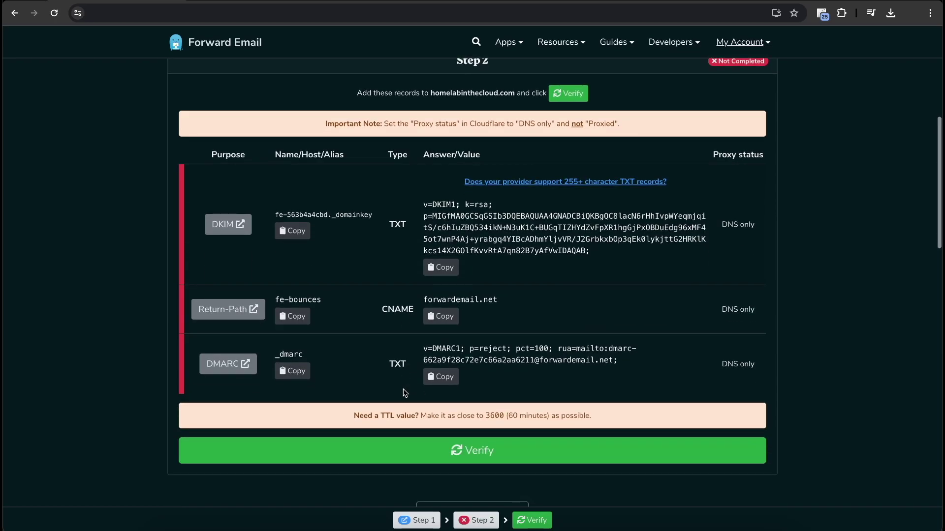
pyautogui.scroll(2, 404, 378)
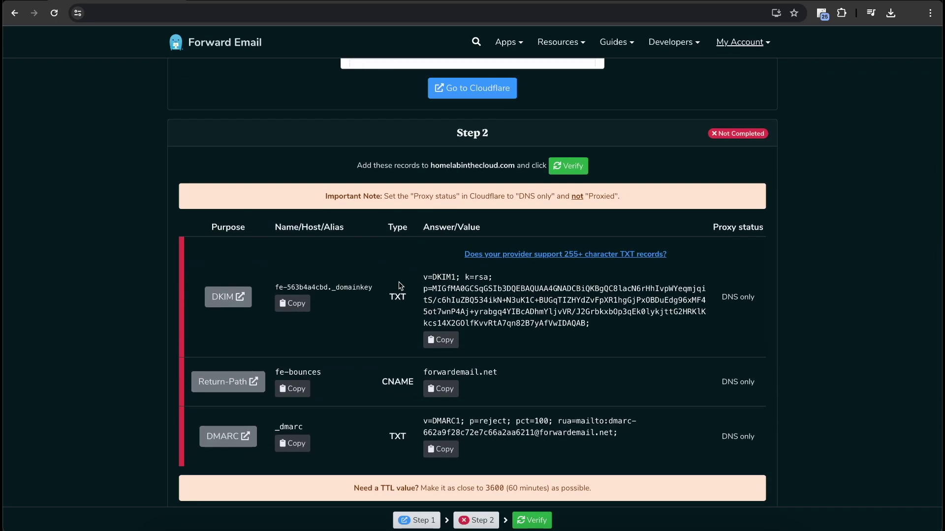
# Copy the _dmarc record name from Forward Email into the name field of a new Cloudflare record
pyautogui.click(292, 303)
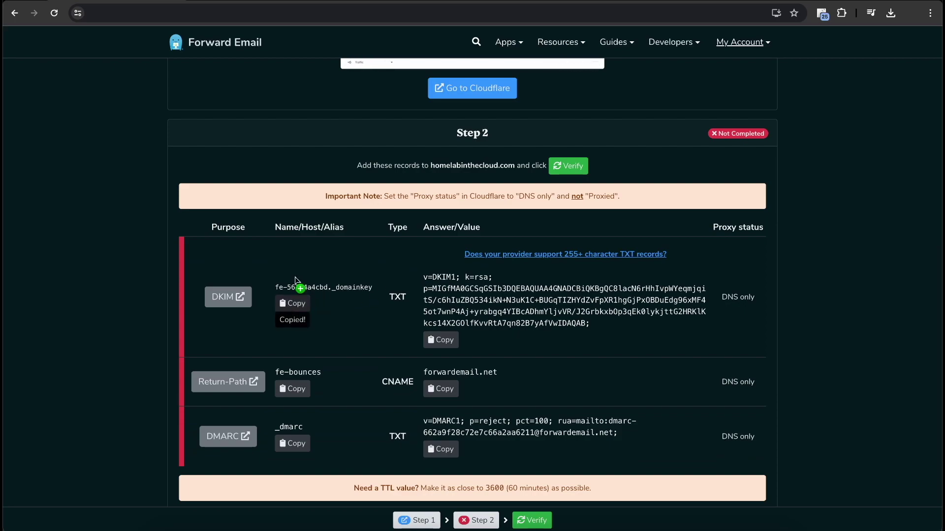
pyautogui.click(334, 2)
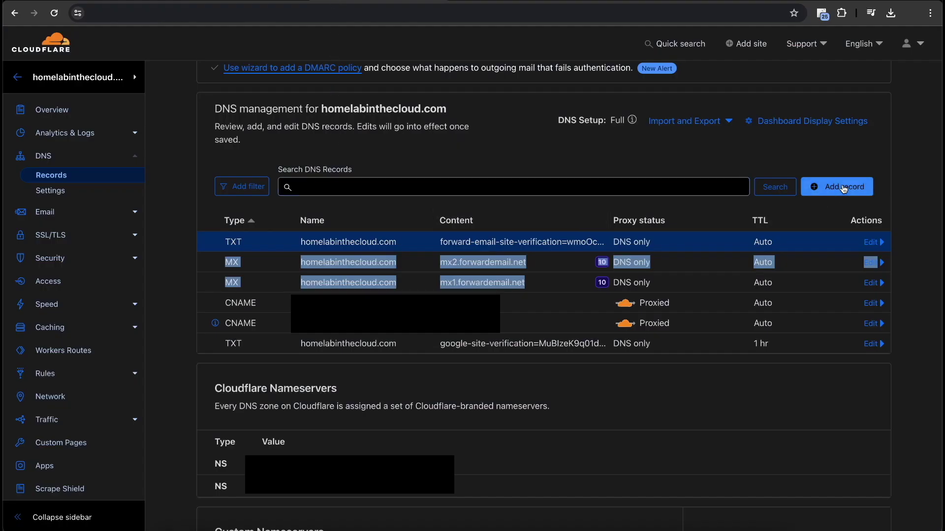
pyautogui.click(844, 186)
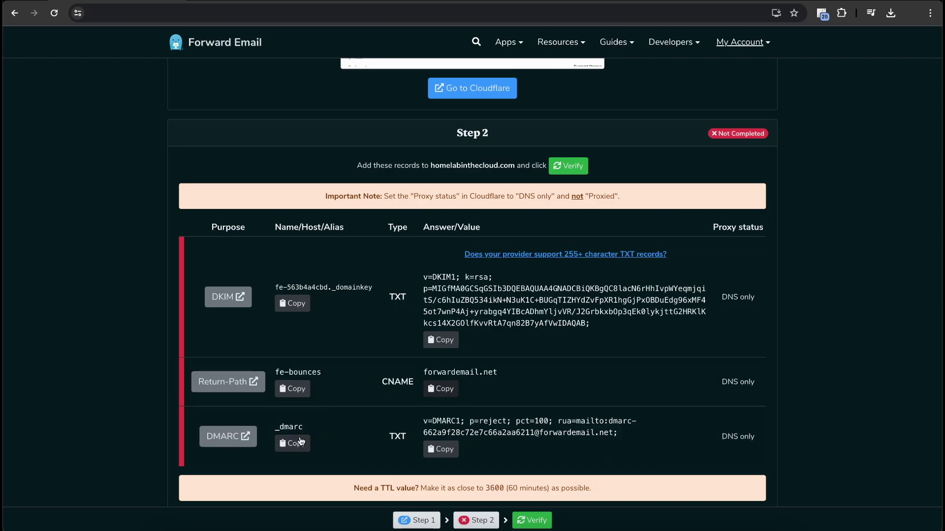
pyautogui.click(292, 444)
pyautogui.click(348, 2)
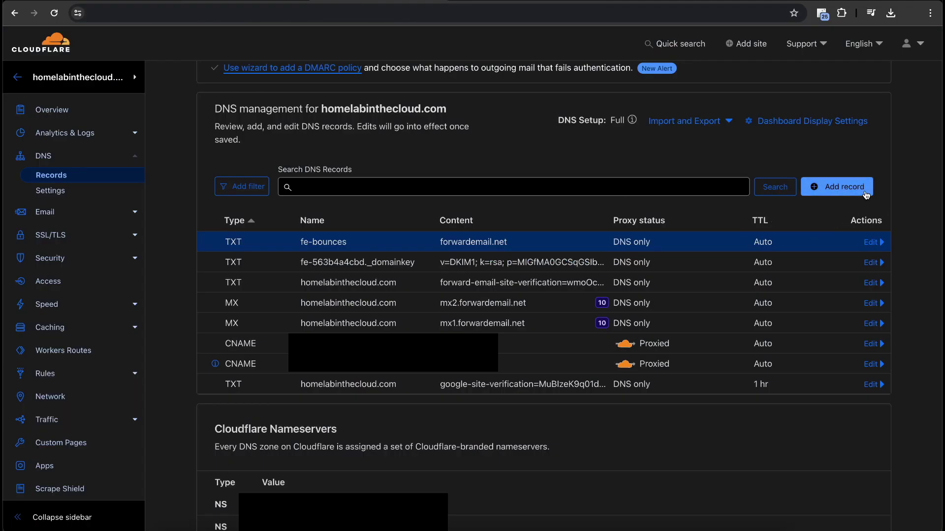
pyautogui.click(844, 187)
pyautogui.click(344, 254)
pyautogui.hotkey('ctrl', 'v')
# Make the record type TXT, paste the DMARC value v=DMARC1; p=reject; pct=100, and save
pyautogui.click(253, 258)
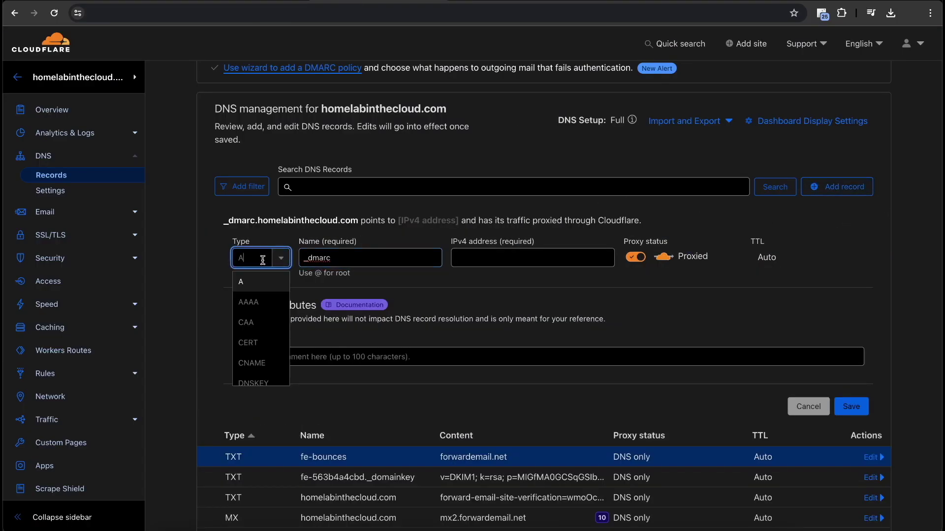
pyautogui.write('txt')
pyautogui.click(259, 281)
pyautogui.hotkey('ctrl', 'Tab')
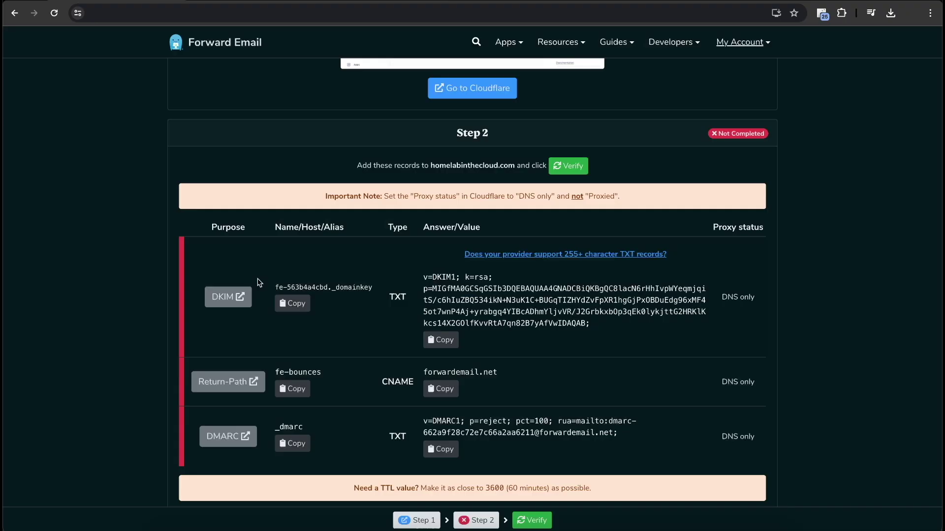
pyautogui.click(443, 449)
pyautogui.hotkey('ctrl', 'shift', 'Tab')
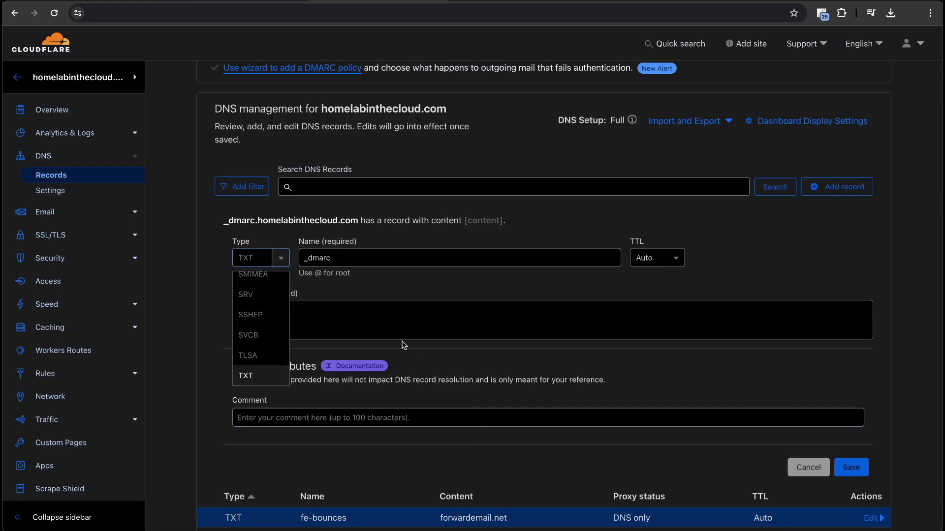
pyautogui.click(398, 336)
pyautogui.hotkey('ctrl', 'v')
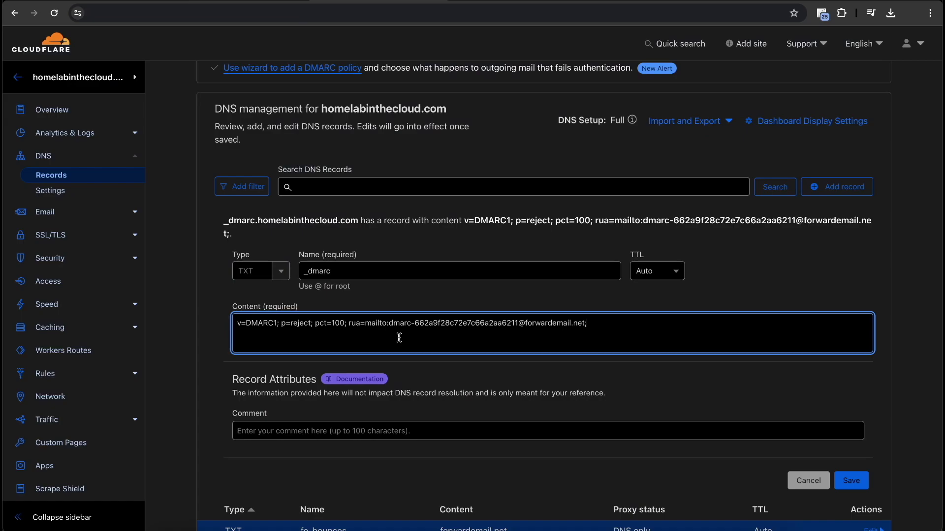
pyautogui.press('Return')
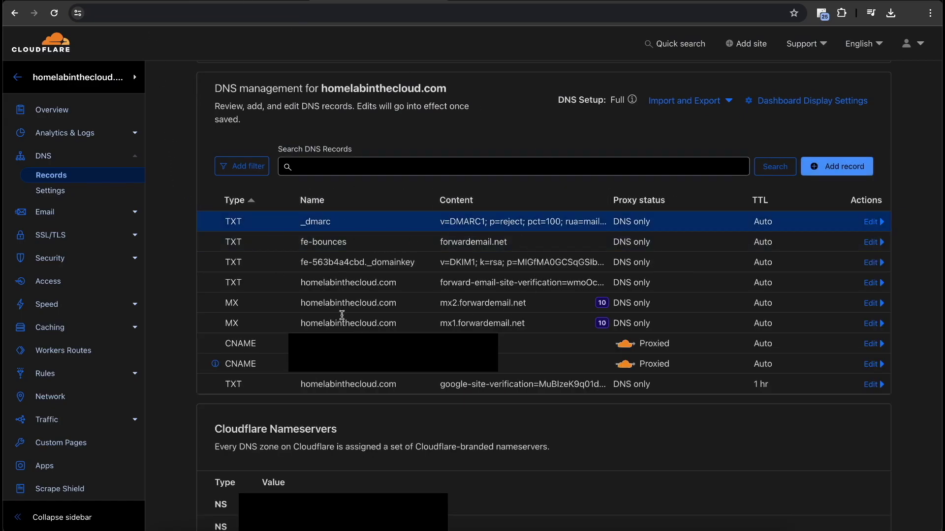
pyautogui.hotkey('ctrl', 'Tab')
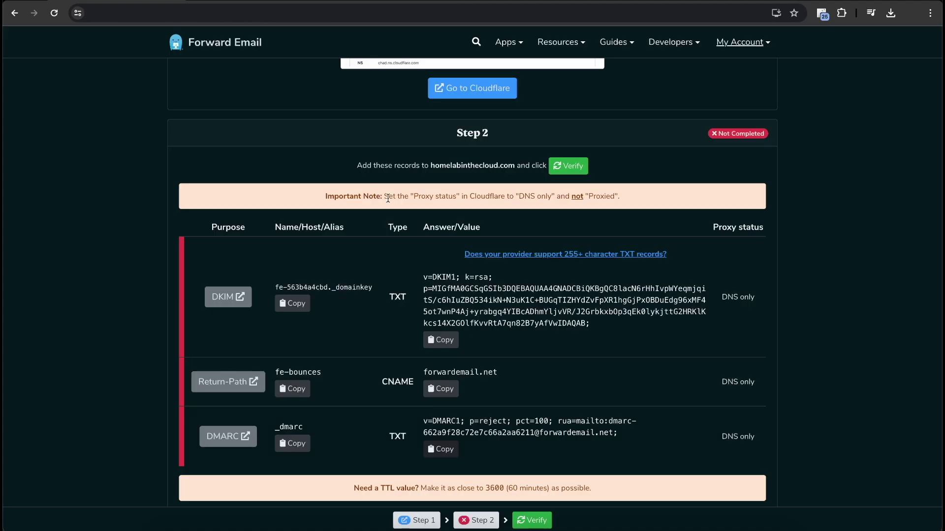
pyautogui.scroll(5, 388, 202)
pyautogui.scroll(-4, 389, 202)
pyautogui.scroll(-3, 389, 202)
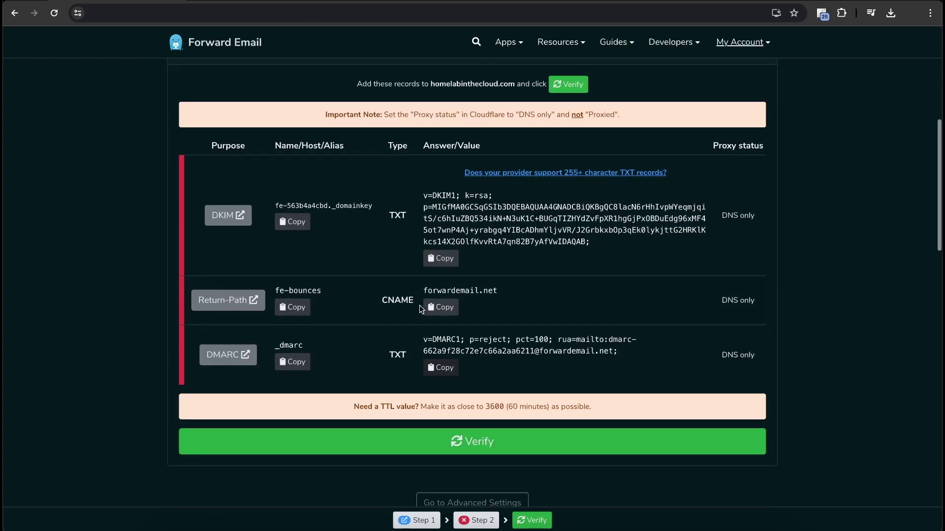
pyautogui.click(440, 452)
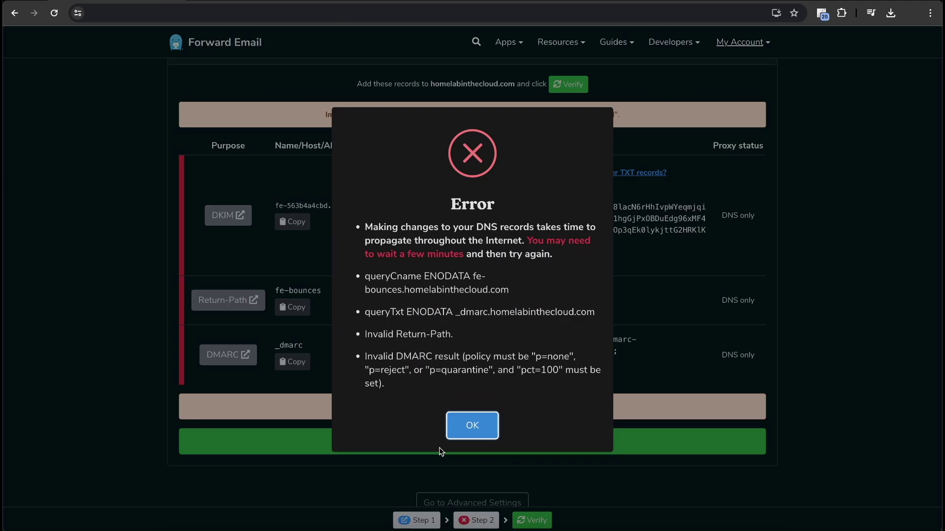
pyautogui.click(470, 426)
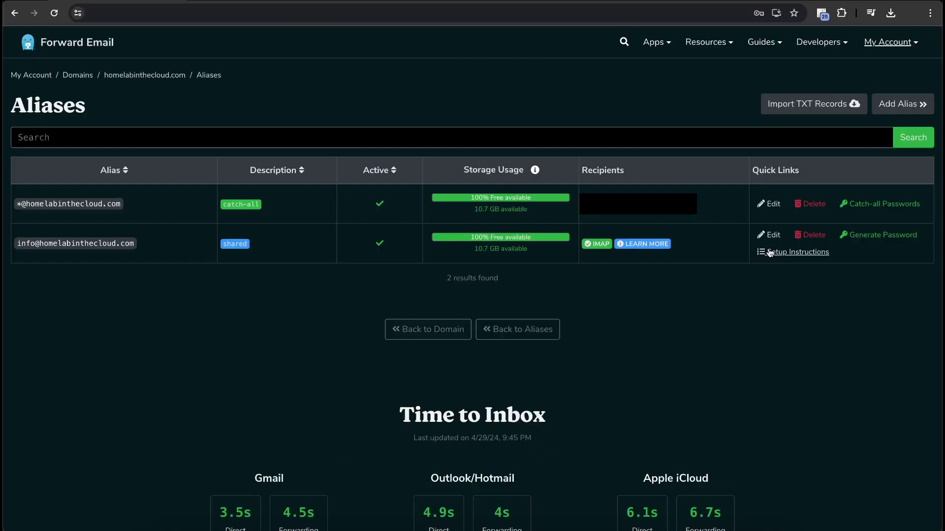
# Start generating the info@ password and store it in a saved entry 'IMAP info@beam' with the alias as username
pyautogui.click(850, 244)
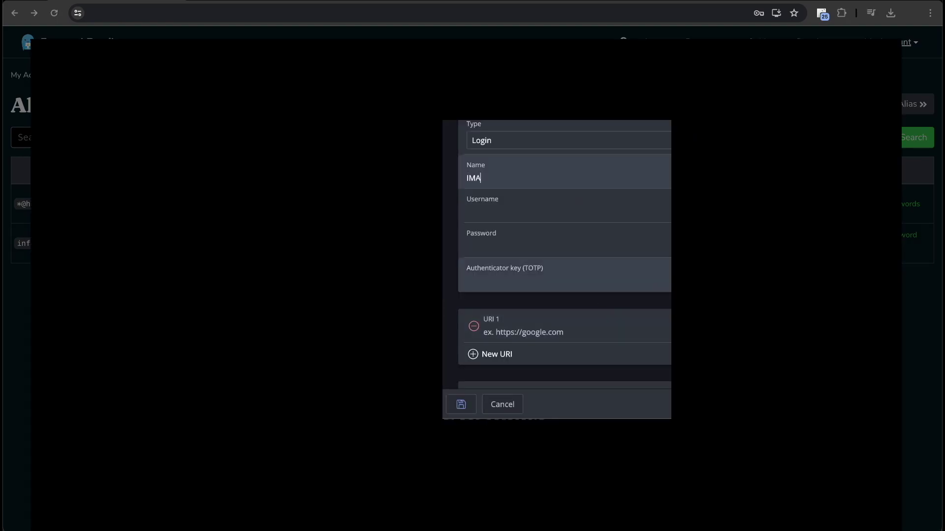
pyautogui.write('IMAP info@beam')
pyautogui.doubleClick(488, 177)
pyautogui.click(500, 213)
pyautogui.hotkey('ctrl', 'v')
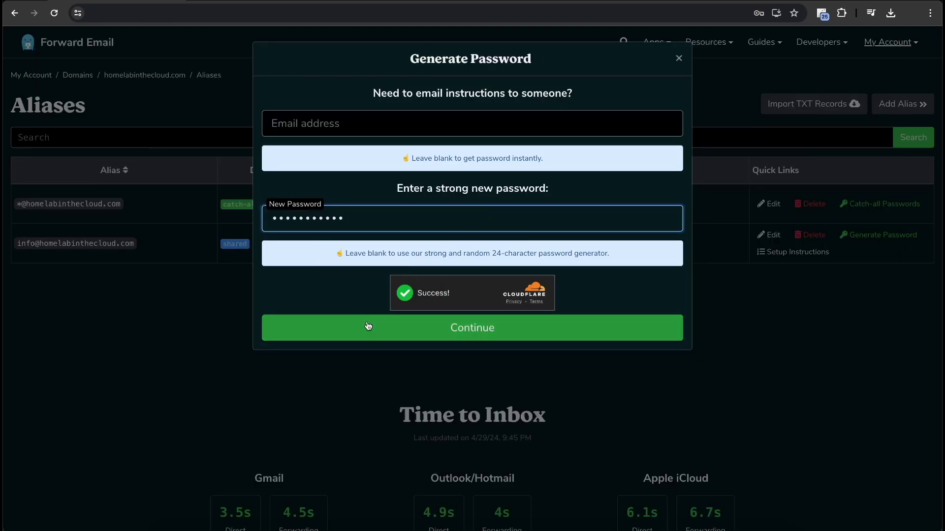
# Confirm the new alias password, accept the replacement warning, and close the success notice
pyautogui.click(368, 326)
pyautogui.click(437, 343)
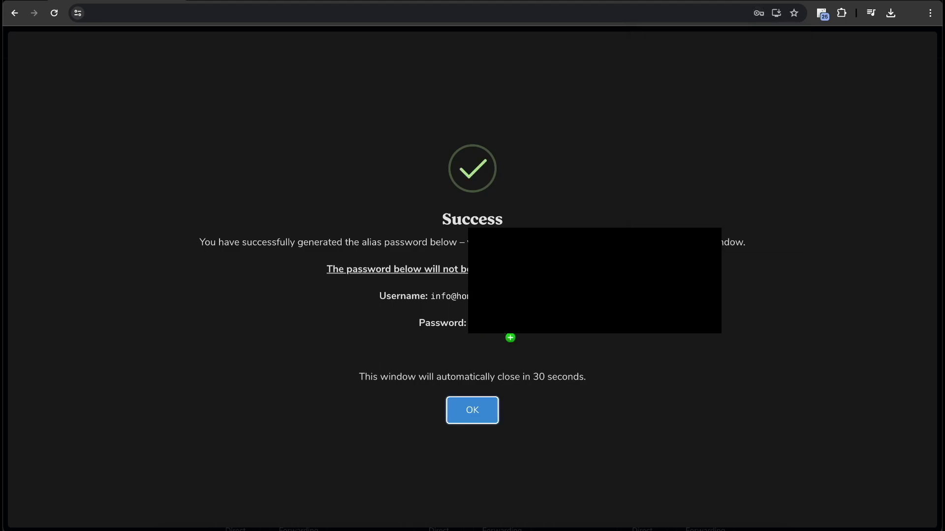
pyautogui.click(485, 413)
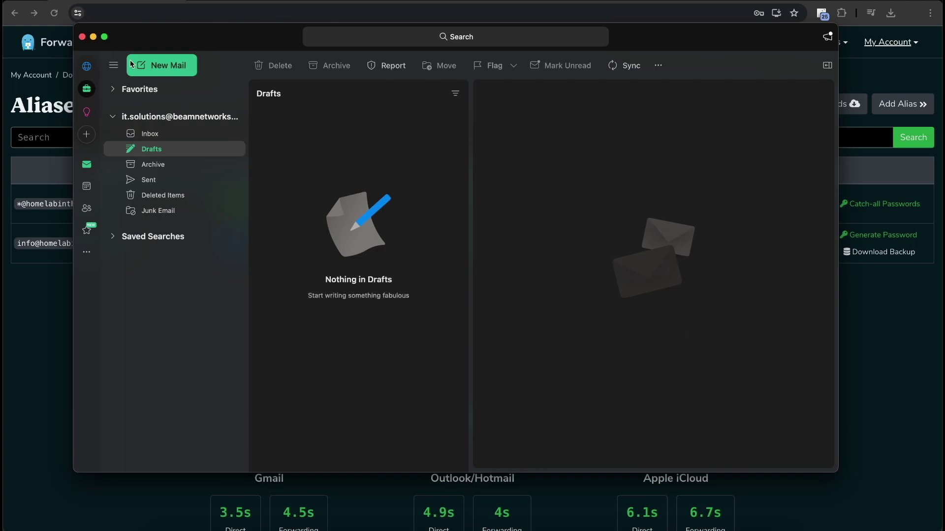
# Open Outlook's Accounts settings and start adding a new account
pyautogui.click(54, 5)
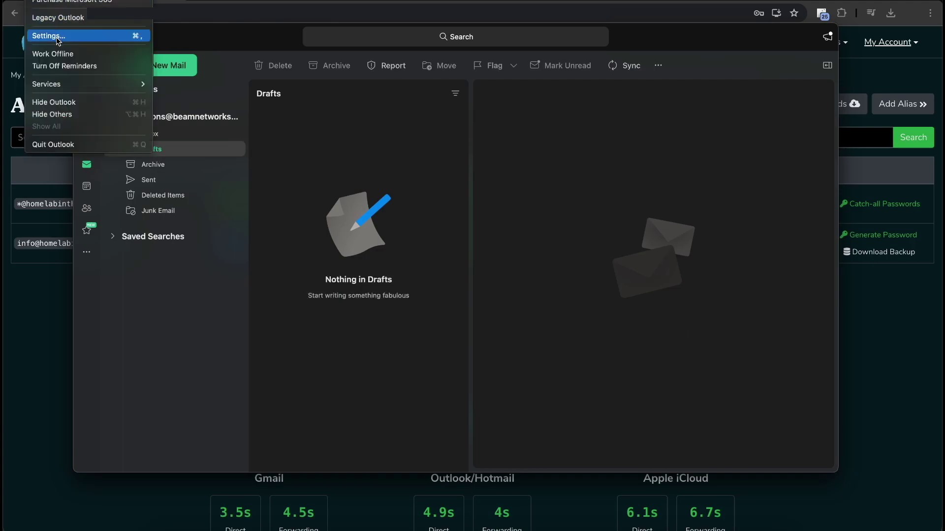
pyautogui.click(58, 38)
pyautogui.click(436, 241)
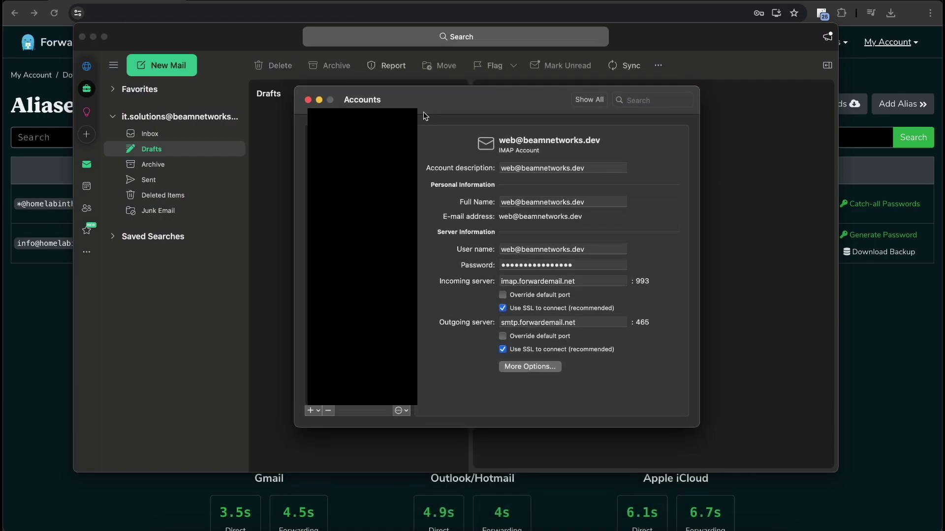
pyautogui.click(311, 410)
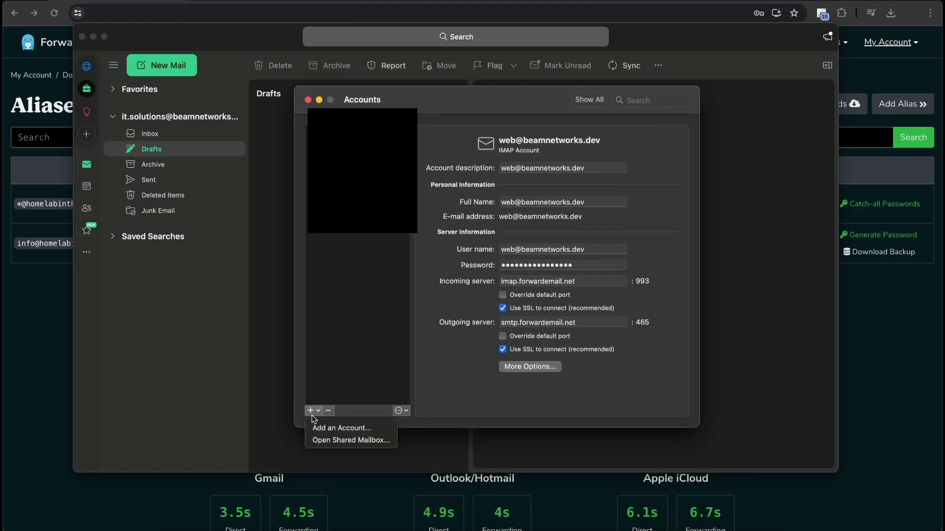
pyautogui.click(315, 428)
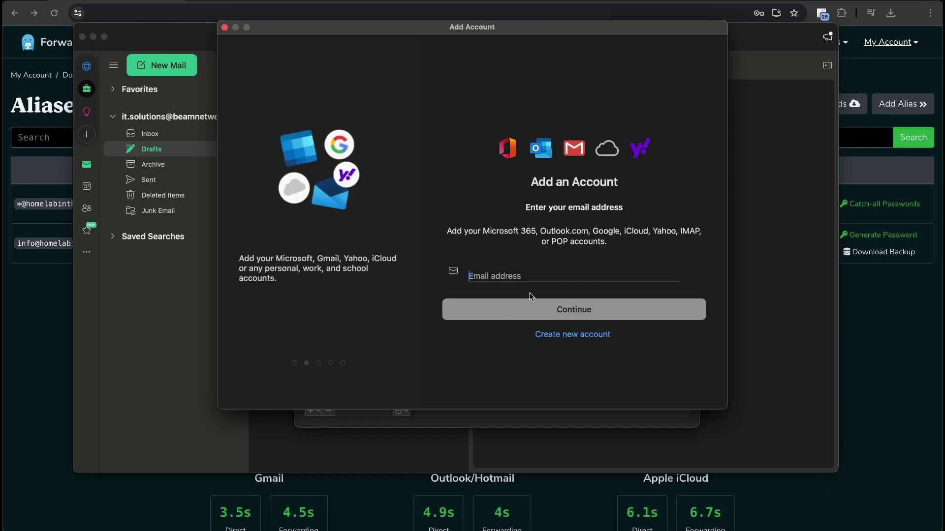
pyautogui.click(531, 275)
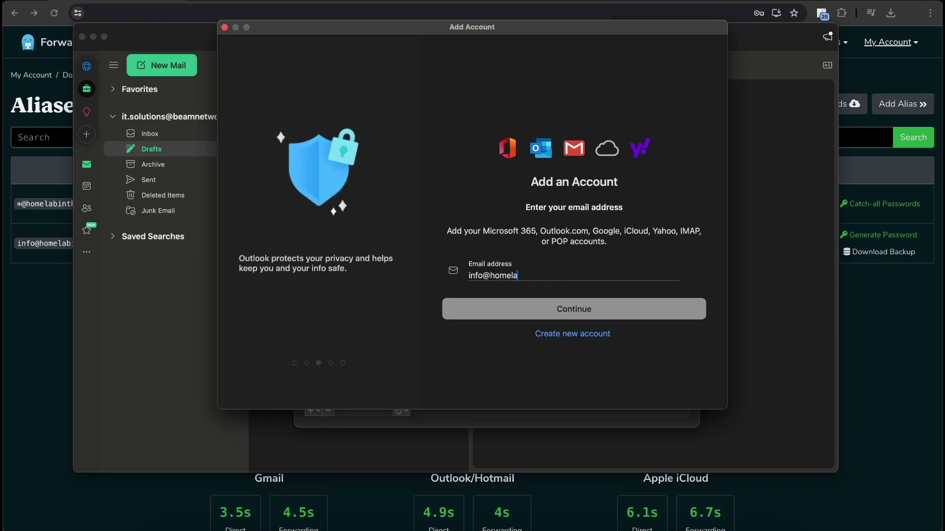
pyautogui.click(587, 311)
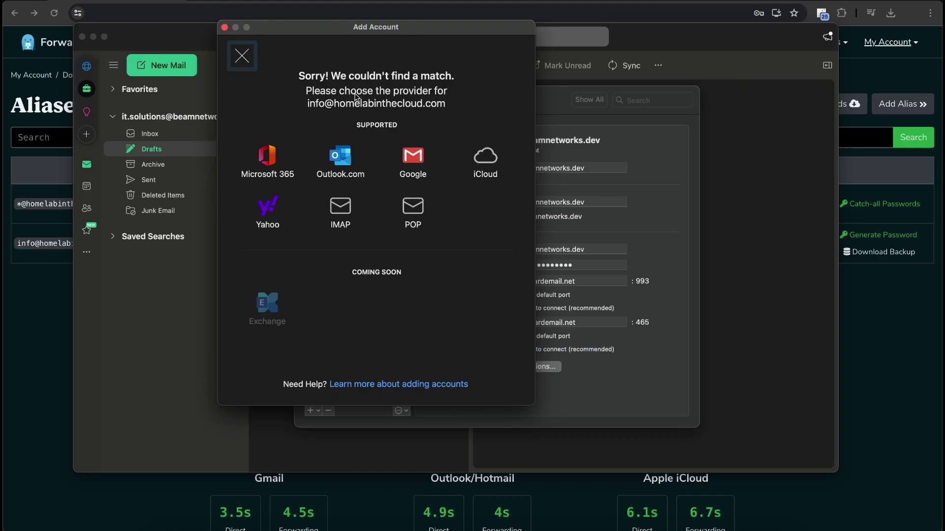
pyautogui.click(336, 212)
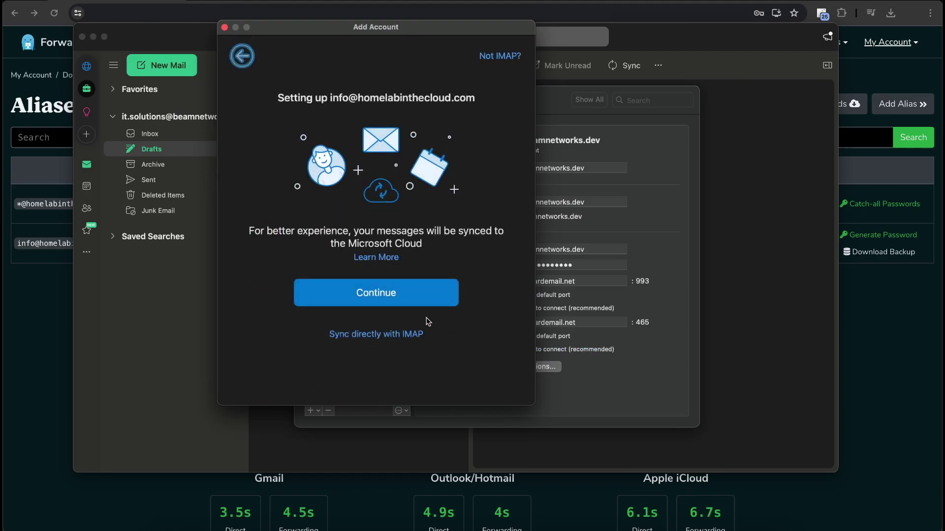
pyautogui.click(386, 334)
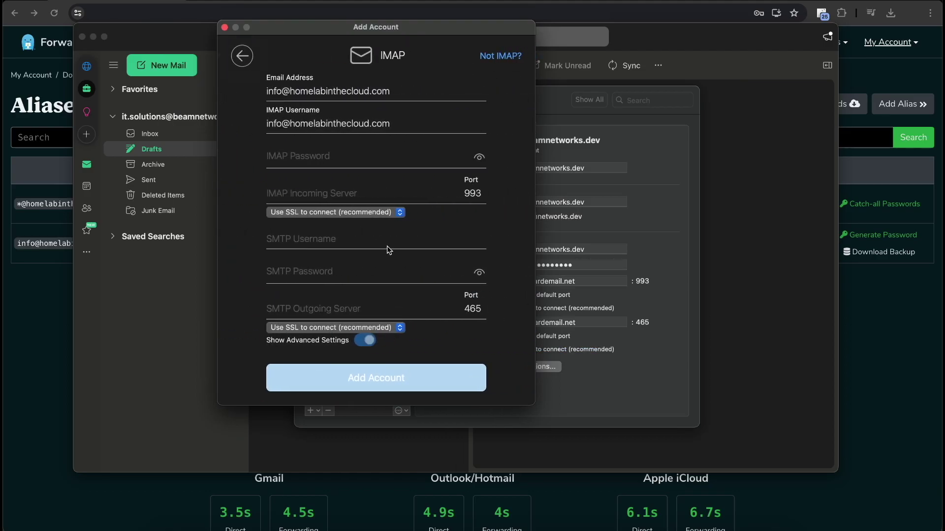
# Paste the alias password for IMAP and SMTP, and reuse the IMAP username as SMTP username
pyautogui.click(345, 158)
pyautogui.press('super+v')
pyautogui.click(319, 273)
pyautogui.press('super+v')
pyautogui.press('super+space')
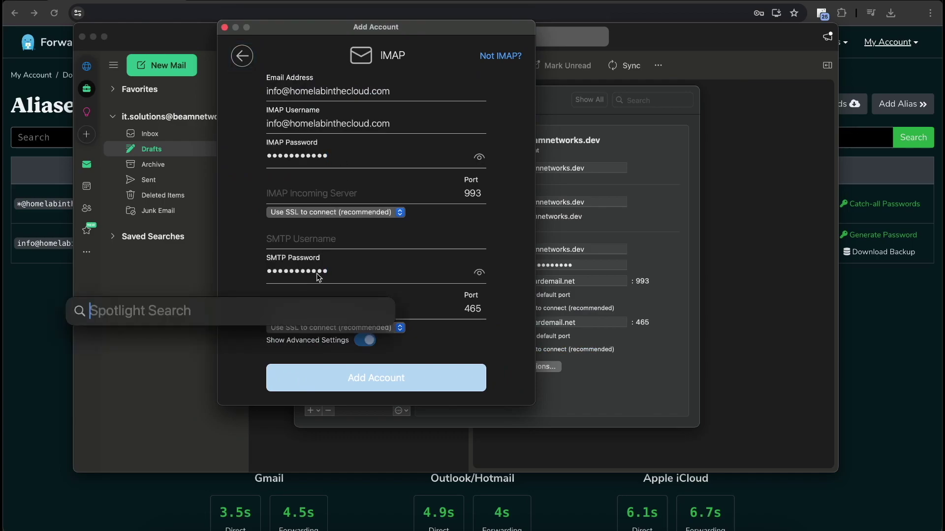
pyautogui.press('Escape')
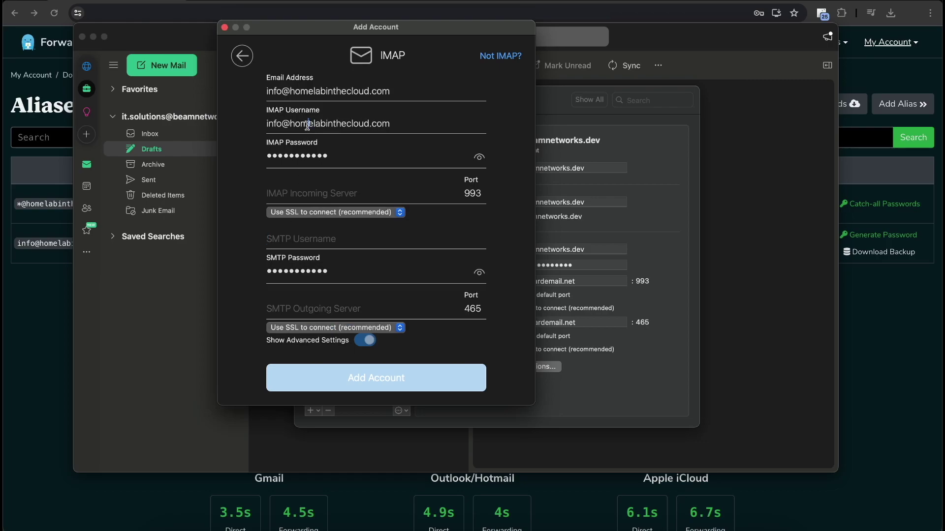
pyautogui.tripleClick(307, 124)
pyautogui.press('super+c')
pyautogui.click(307, 240)
pyautogui.press('super+v')
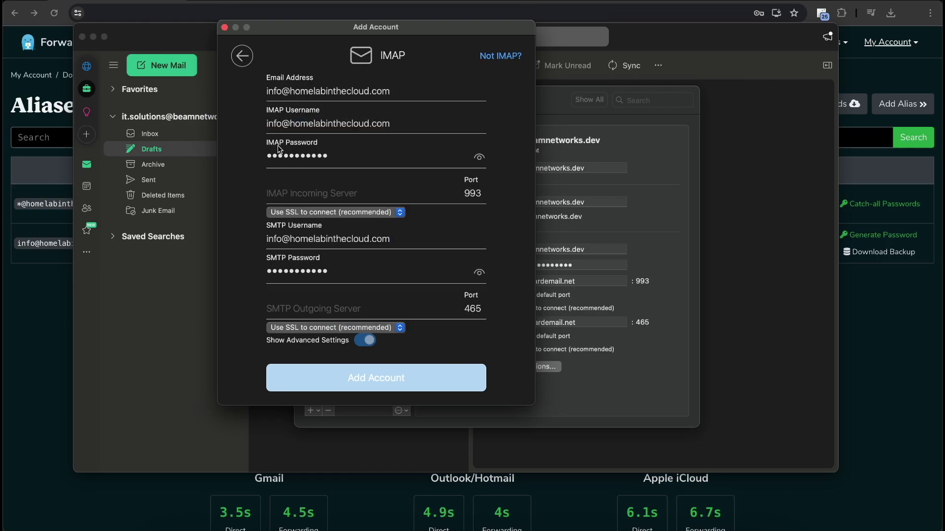
# Set servers smtp.forwardemail.net and imap.forwardemail.net, then add the account
pyautogui.click(325, 311)
pyautogui.write('smtp')
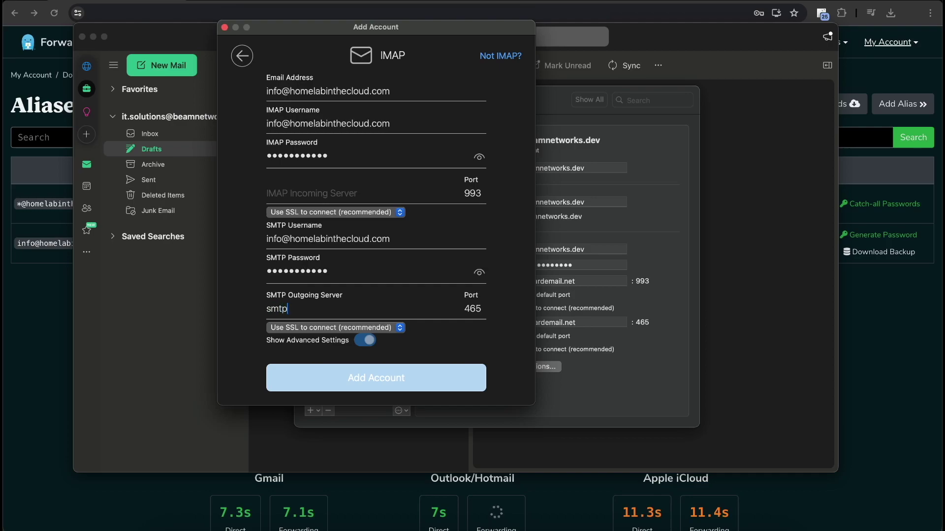
pyautogui.write('.forwardemail')
pyautogui.press('BackSpace')
pyautogui.press('BackSpace')
pyautogui.write('email.net')
pyautogui.tripleClick(325, 309)
pyautogui.press('super+c')
pyautogui.click(317, 193)
pyautogui.press('super+v')
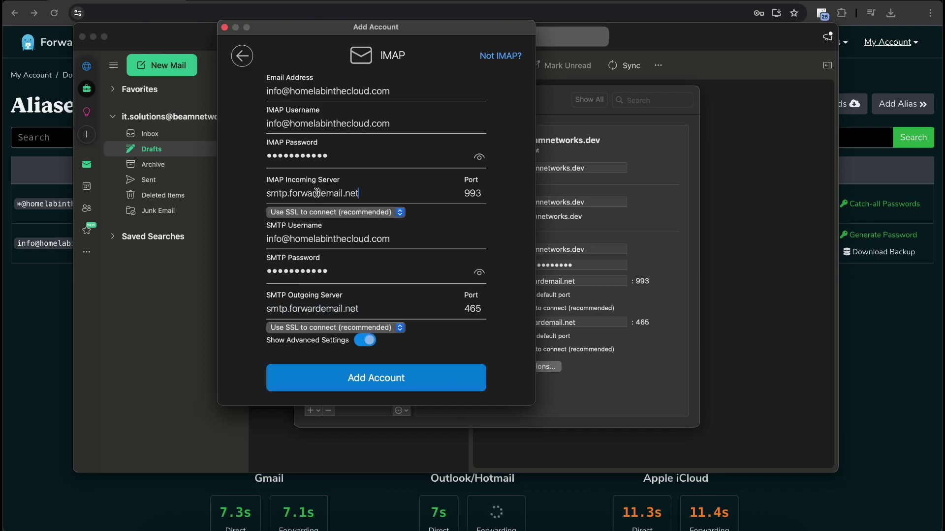
pyautogui.tripleClick(277, 193)
pyautogui.write('imap.')
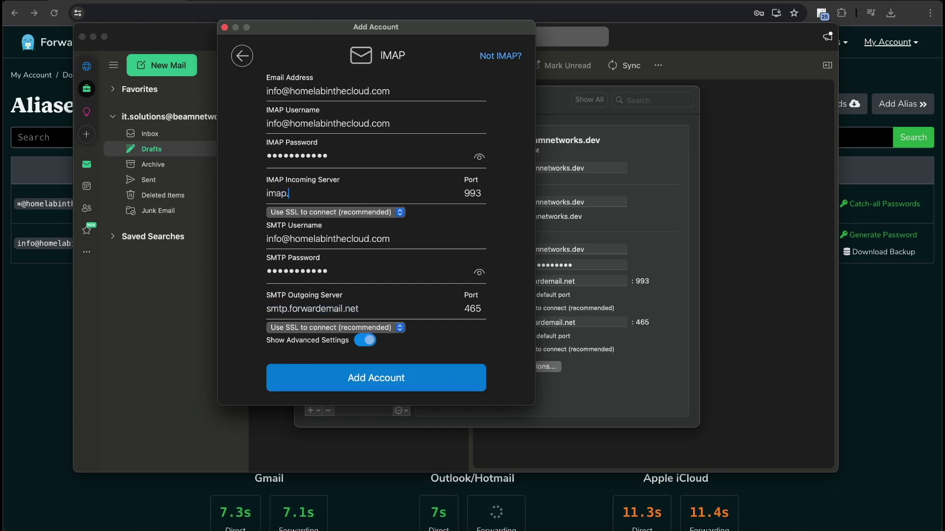
pyautogui.write('forwardemail.net')
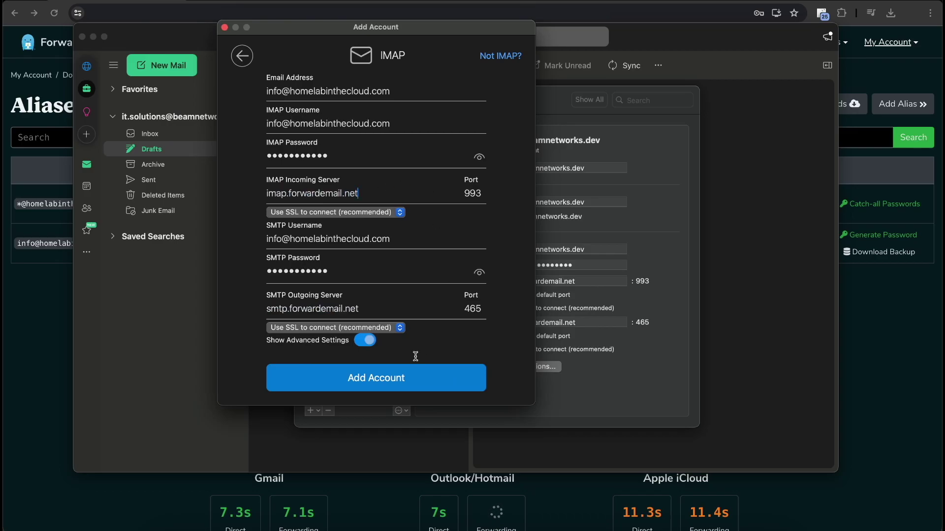
pyautogui.click(390, 376)
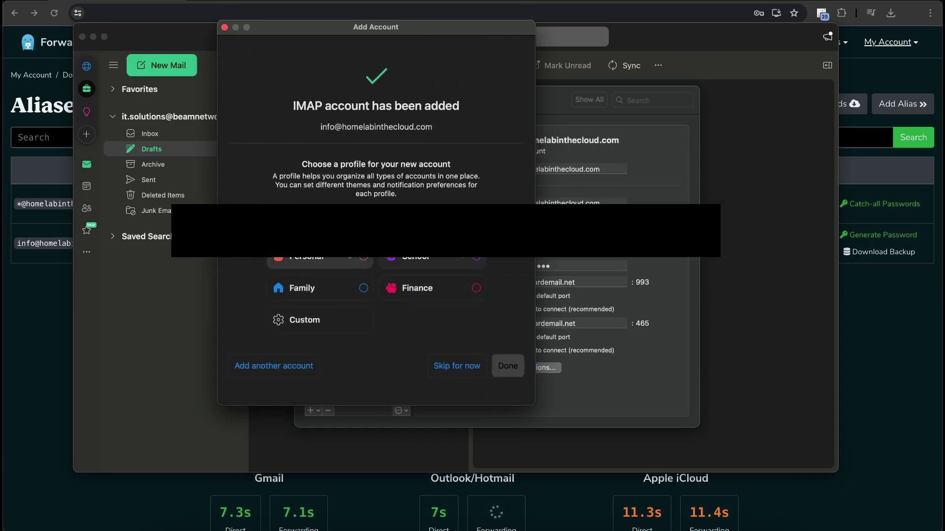
# Finish without a profile, close Accounts, view the empty info@ Inbox, and return to the browser
pyautogui.click(508, 371)
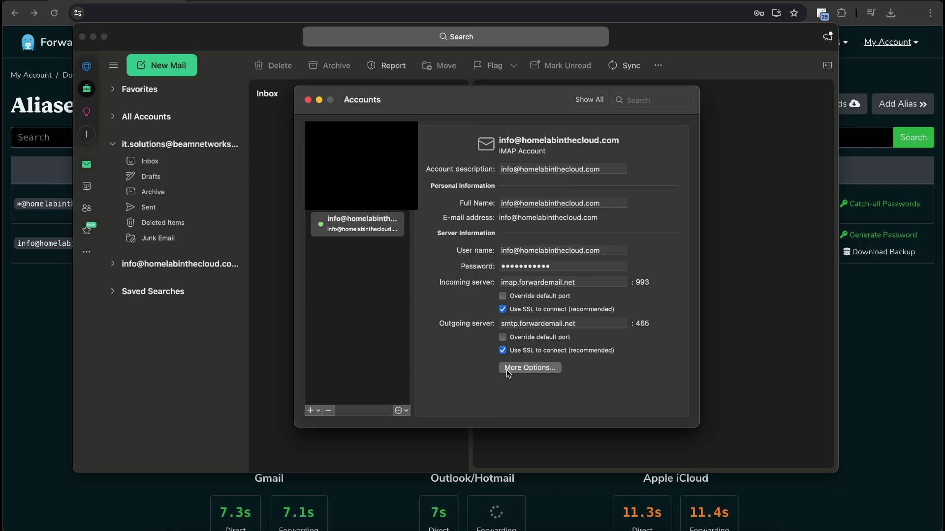
pyautogui.click(308, 100)
pyautogui.click(195, 265)
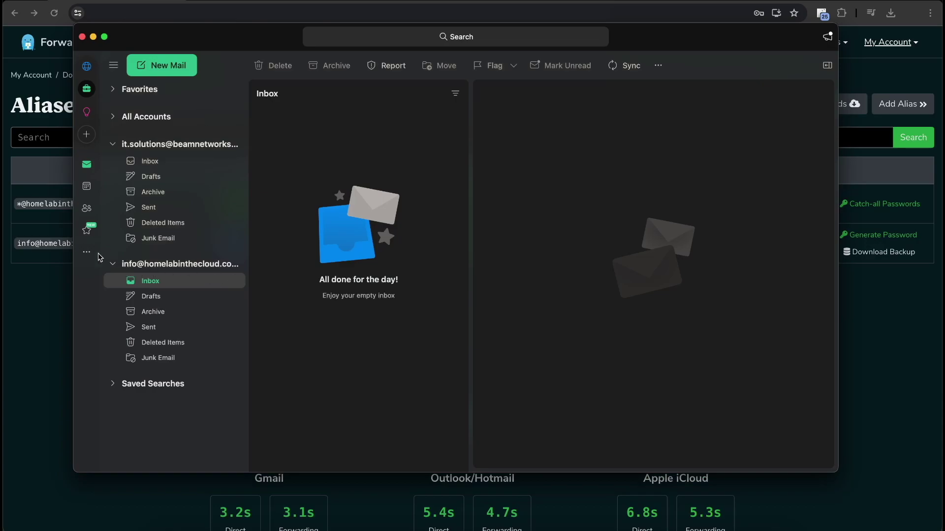
pyautogui.click(65, 279)
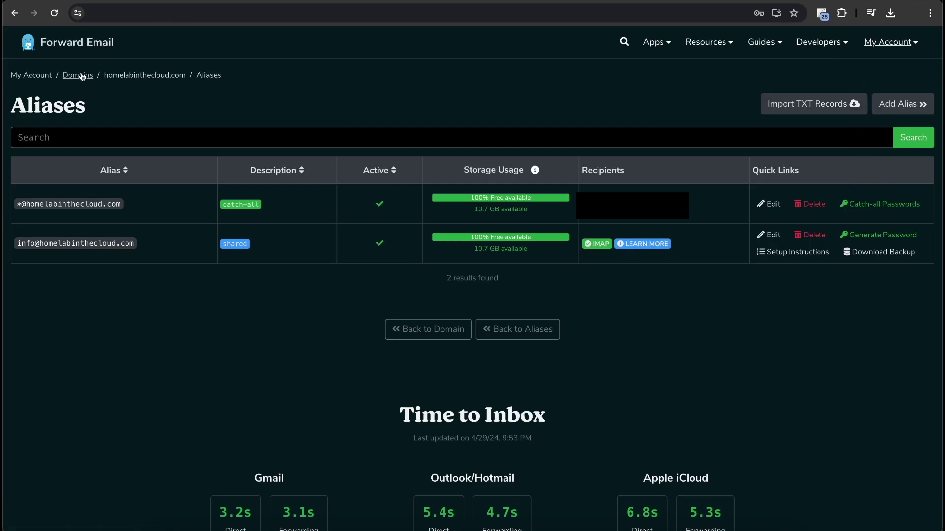
# Open the domain's Send via SMTP page, run Verify, and dismiss the DNS propagation error
pyautogui.click(143, 81)
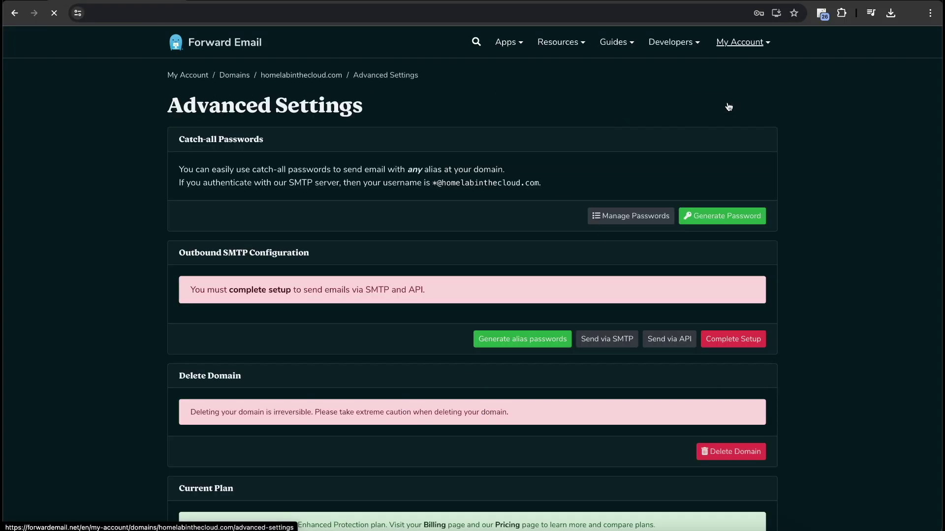
pyautogui.click(609, 338)
pyautogui.scroll(-10, 525, 391)
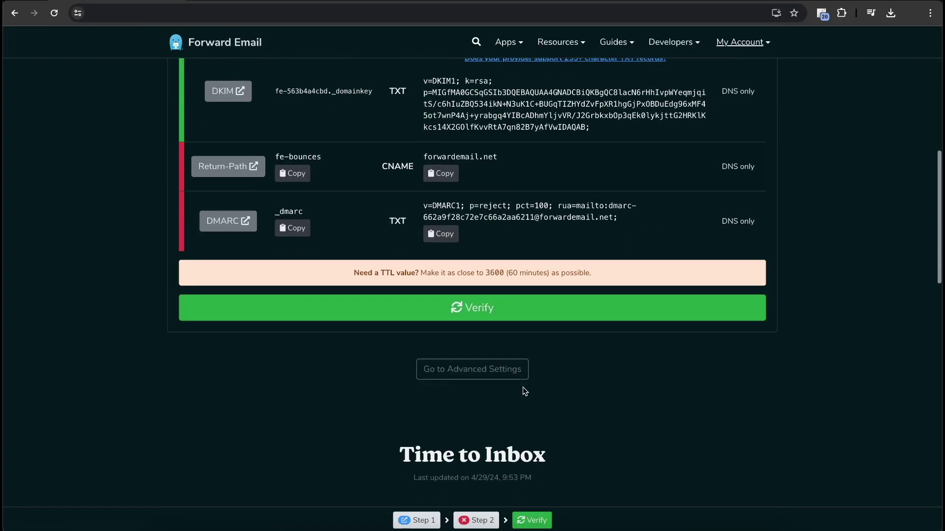
pyautogui.click(444, 309)
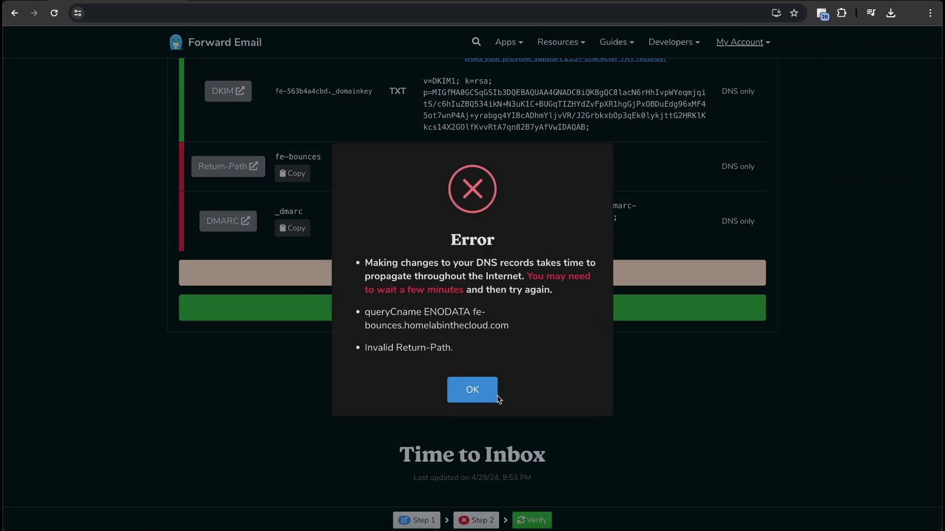
pyautogui.click(497, 398)
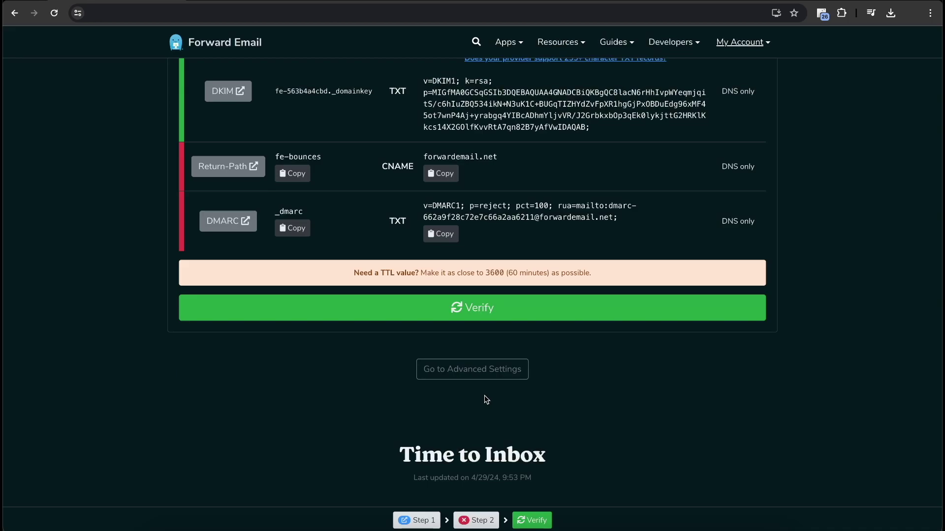
pyautogui.scroll(3, 483, 398)
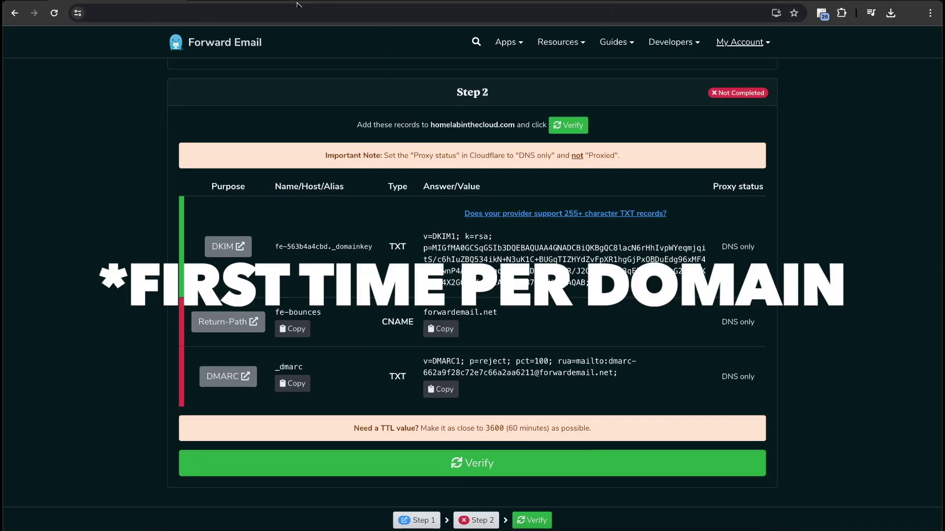
pyautogui.scroll(3, 268, 196)
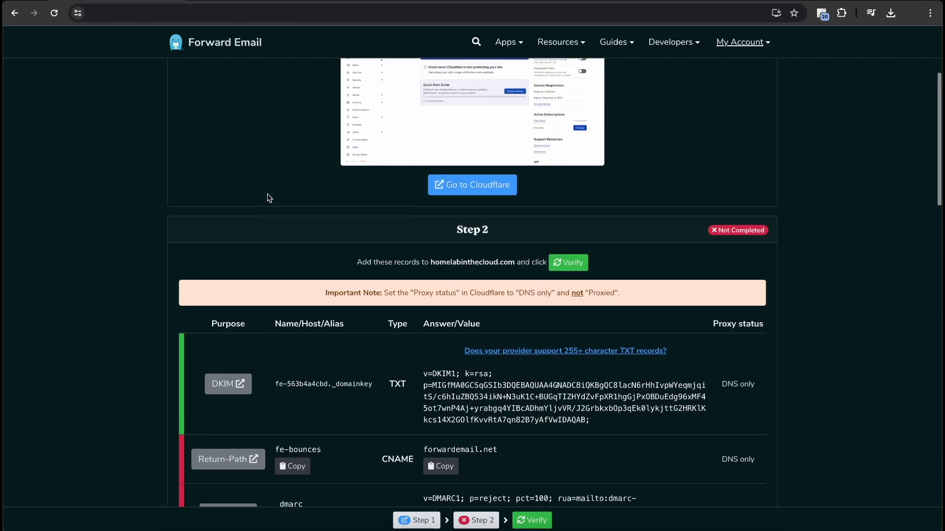
pyautogui.scroll(3, 269, 197)
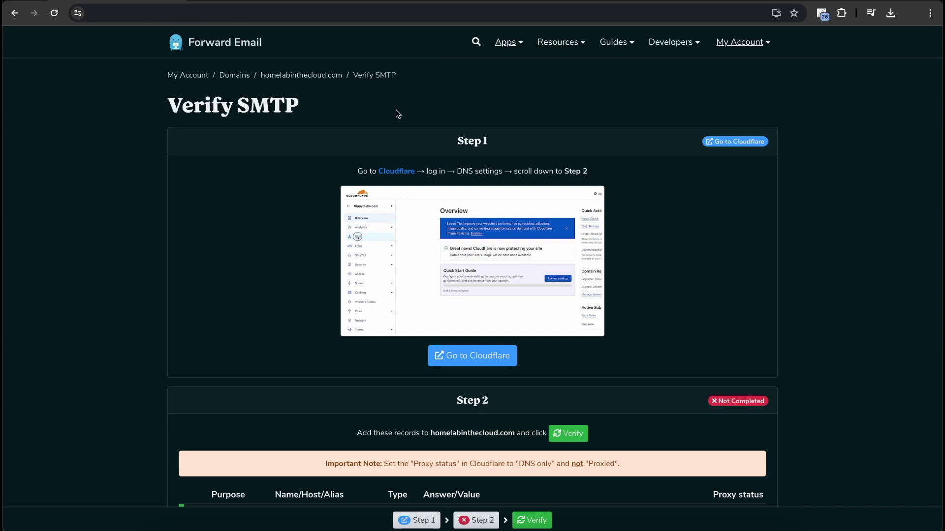
pyautogui.click(309, 527)
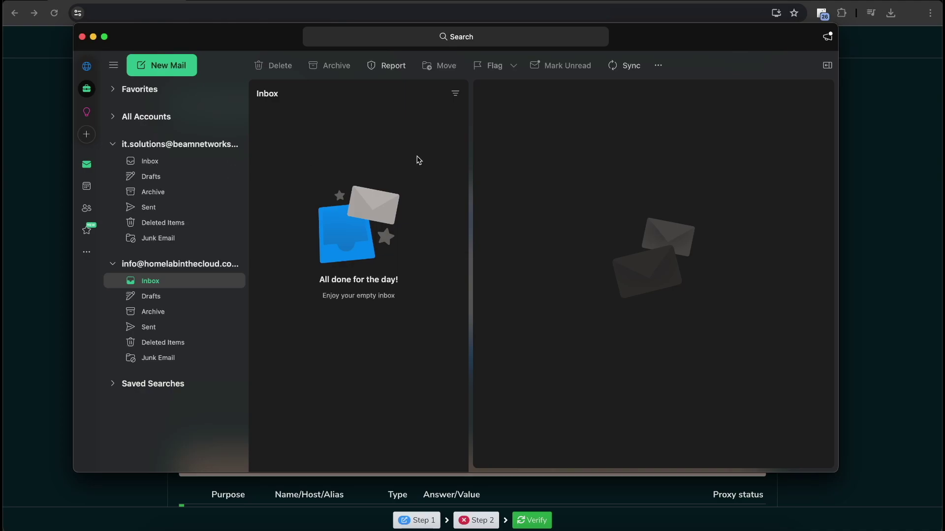
pyautogui.click(894, 241)
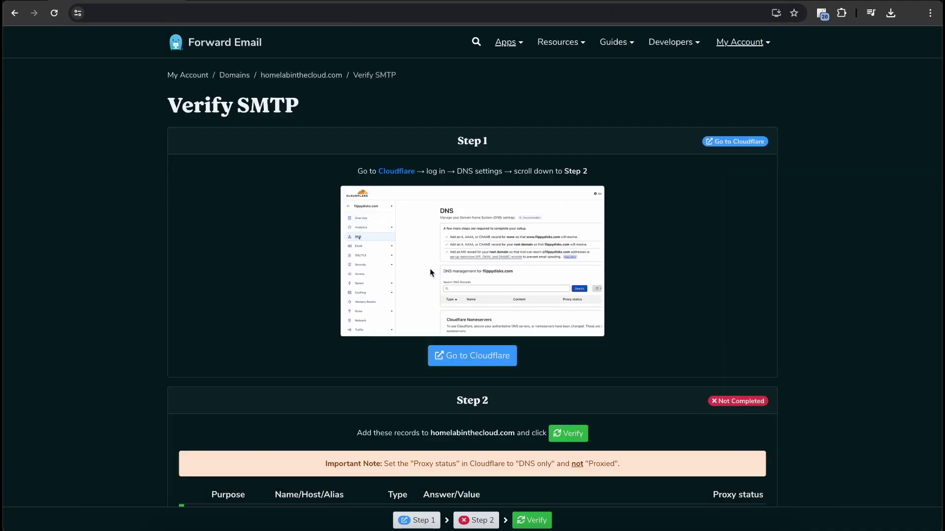
pyautogui.scroll(-6, 430, 268)
# Run Verify again on the SMTP records and dismiss the Success message
pyautogui.click(406, 461)
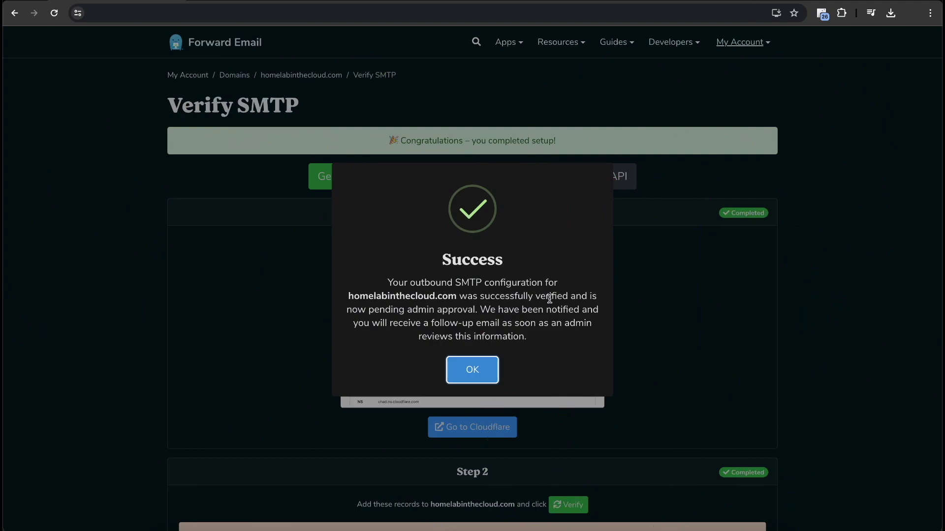
pyautogui.moveTo(541, 338); pyautogui.dragTo(419, 325)
pyautogui.click(417, 325)
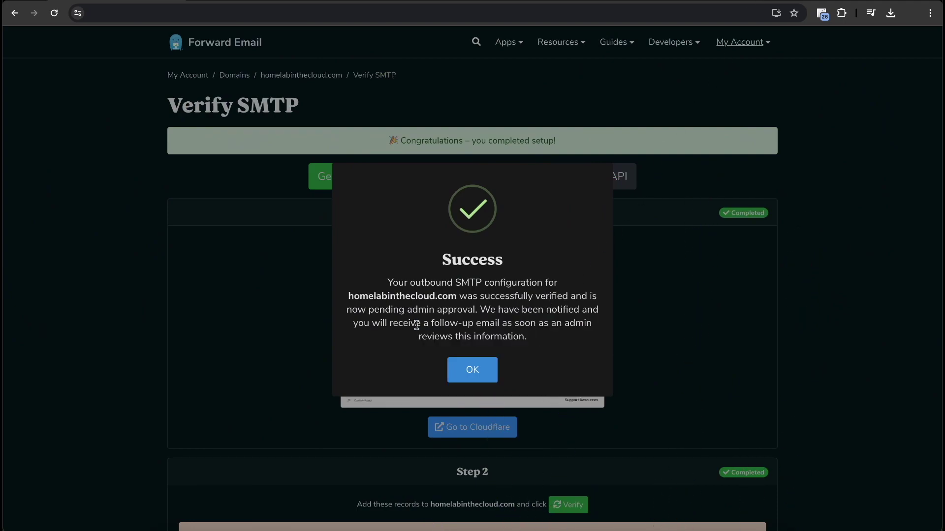
pyautogui.click(469, 360)
pyautogui.scroll(-4, 507, 352)
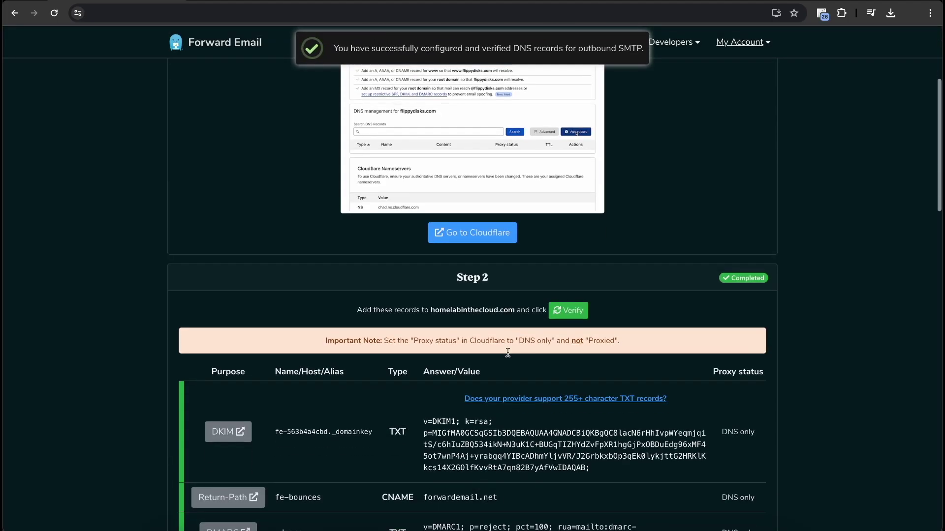
pyautogui.scroll(5, 507, 353)
# Go through My Account > Domains to homelabinthecloud.com's setup and settings, then open its Aliases list
pyautogui.click(744, 43)
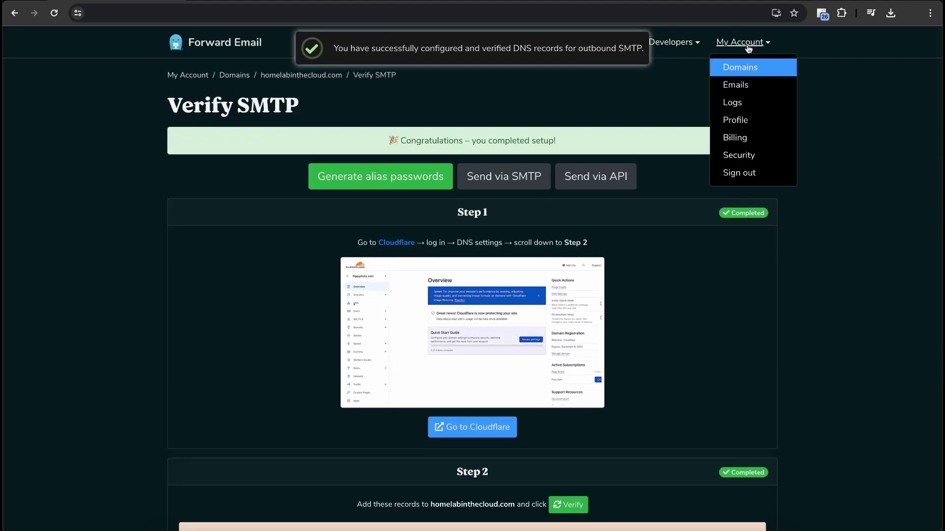
pyautogui.click(731, 69)
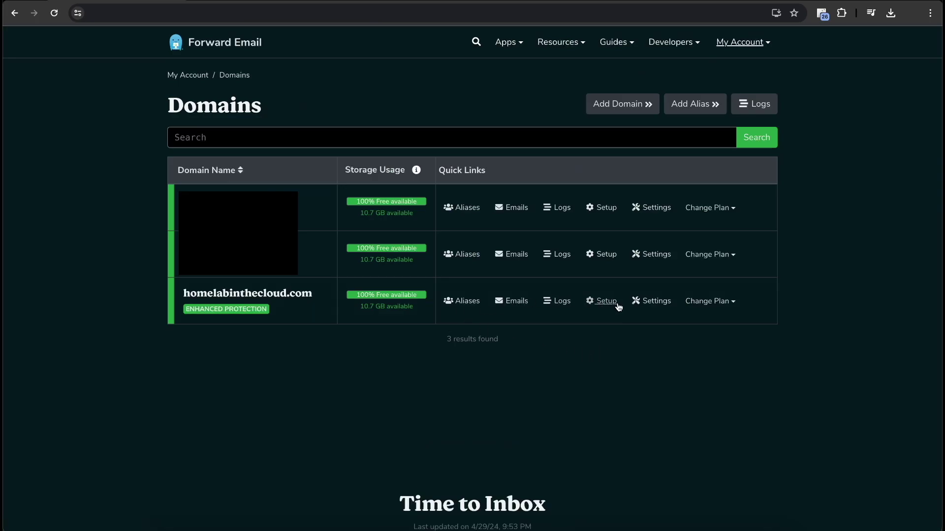
pyautogui.click(602, 302)
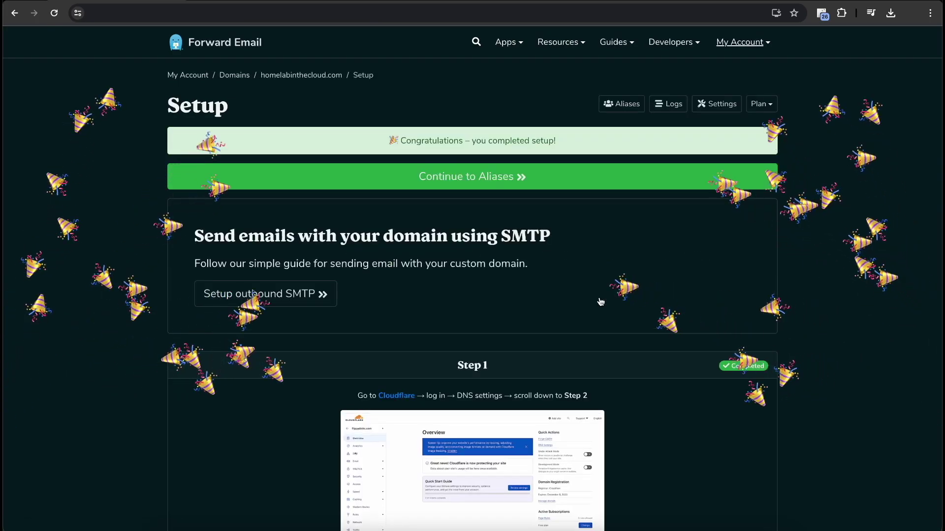
pyautogui.click(717, 103)
pyautogui.scroll(-5, 532, 274)
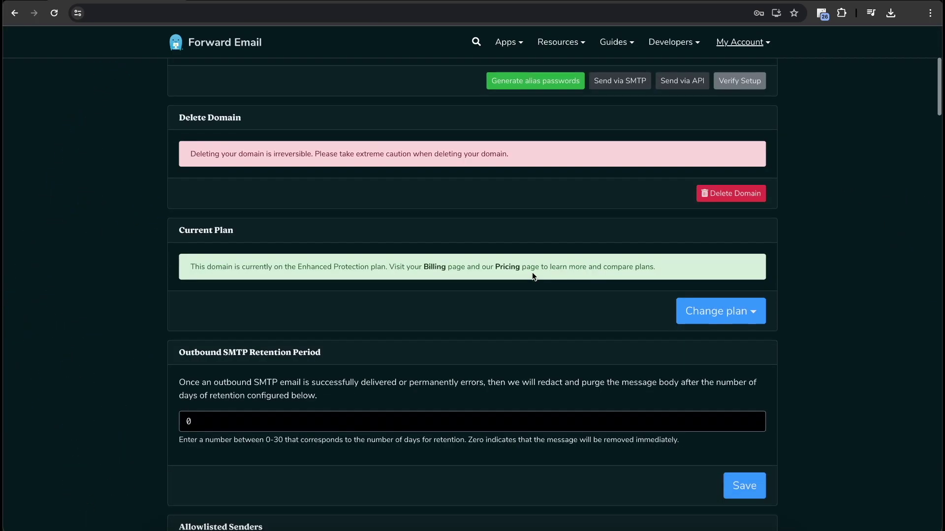
pyautogui.scroll(-3, 533, 274)
pyautogui.scroll(8, 564, 251)
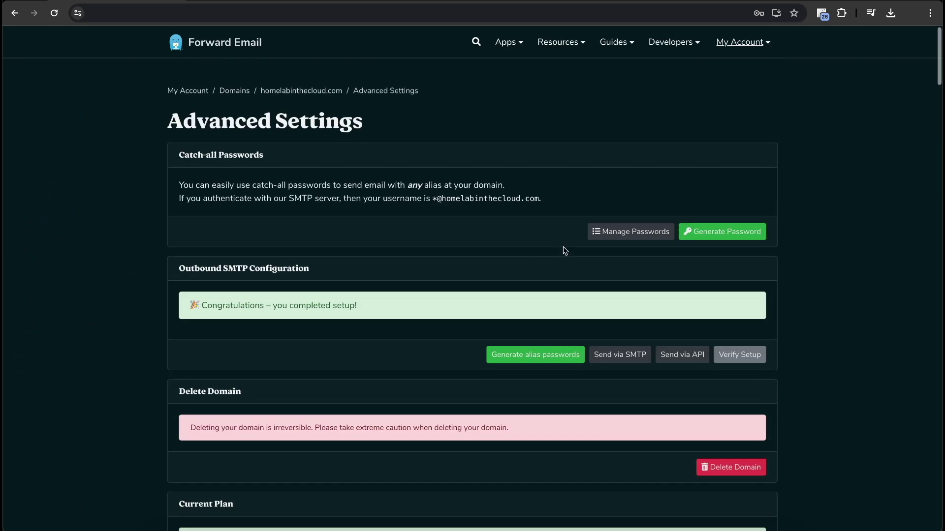
pyautogui.click(650, 46)
pyautogui.click(241, 268)
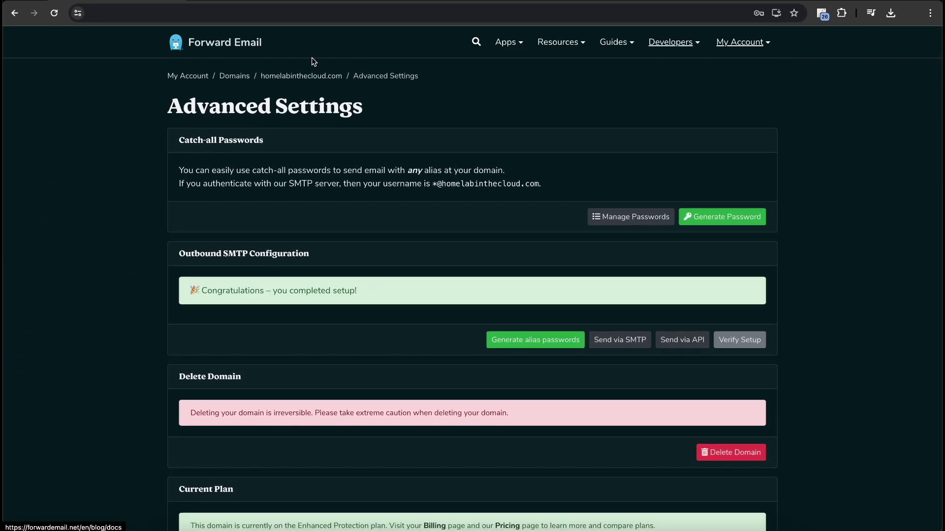
pyautogui.click(304, 76)
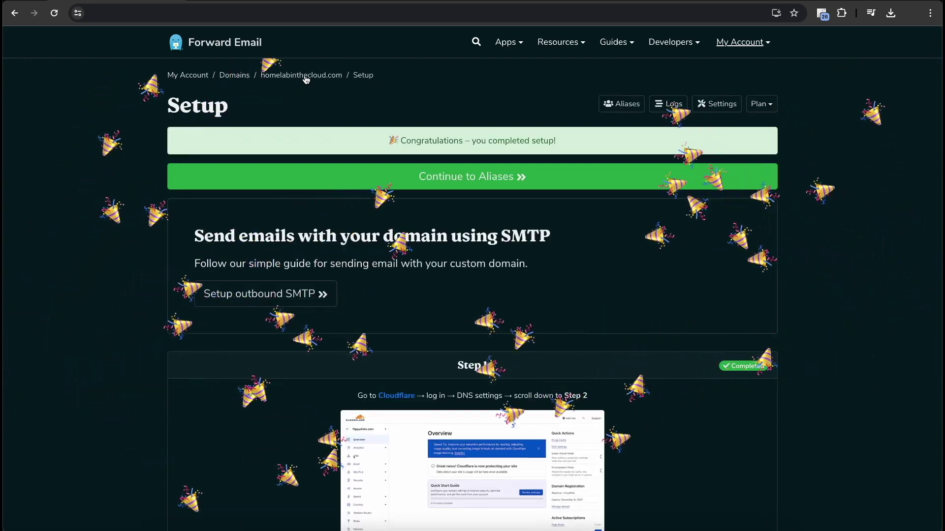
pyautogui.click(619, 104)
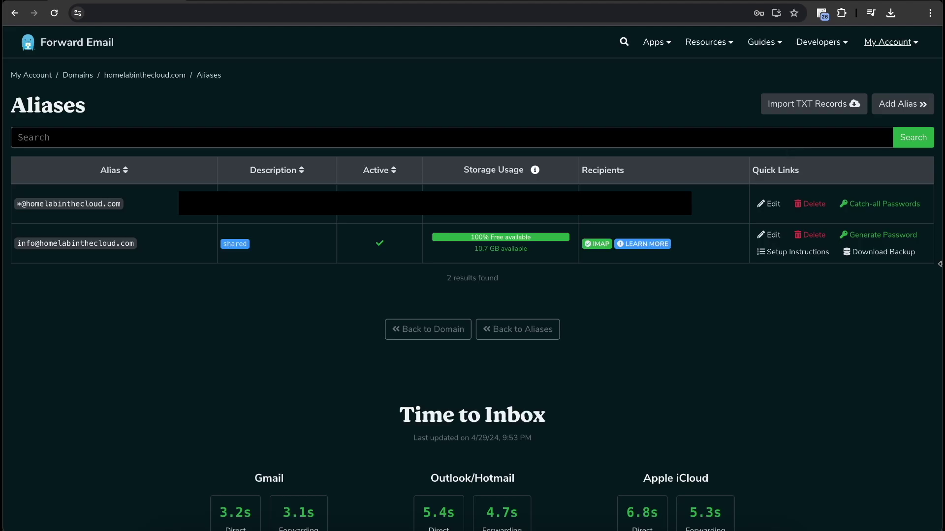
pyautogui.click(905, 104)
pyautogui.click(387, 243)
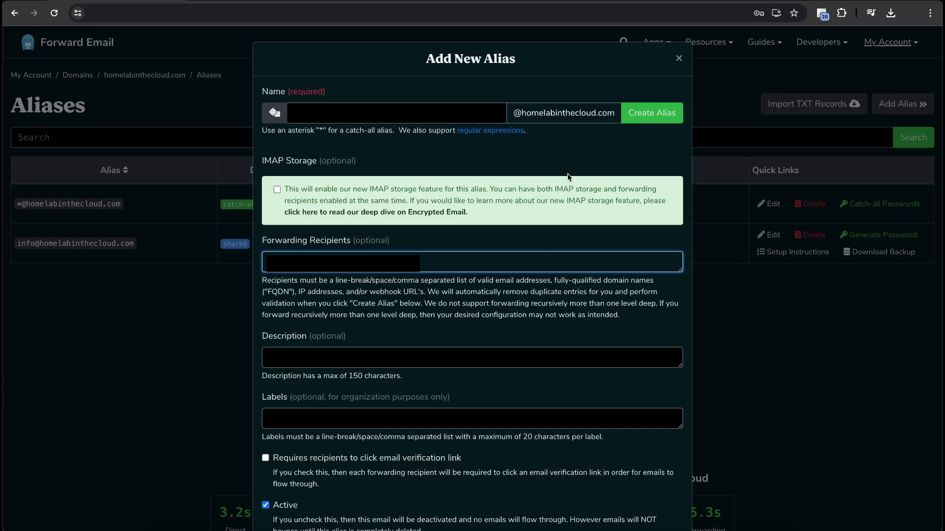
pyautogui.click(234, 237)
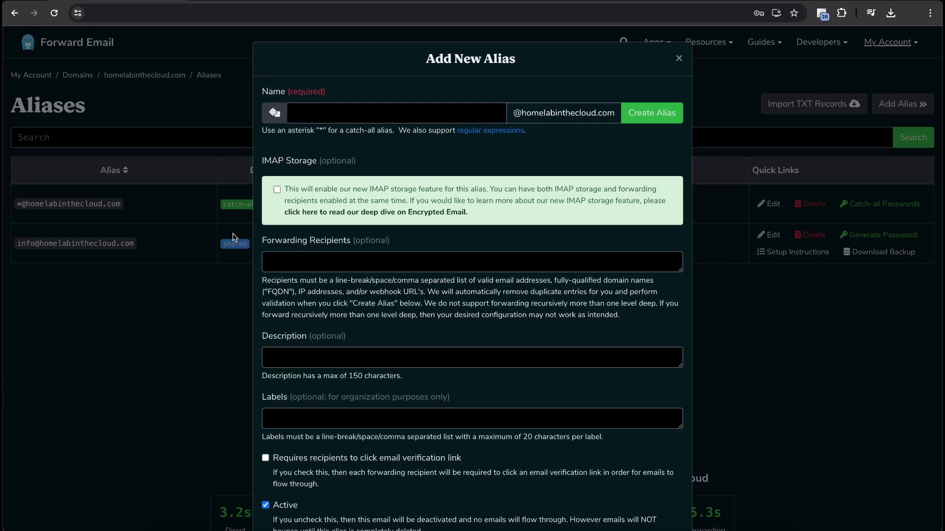
pyautogui.click(679, 58)
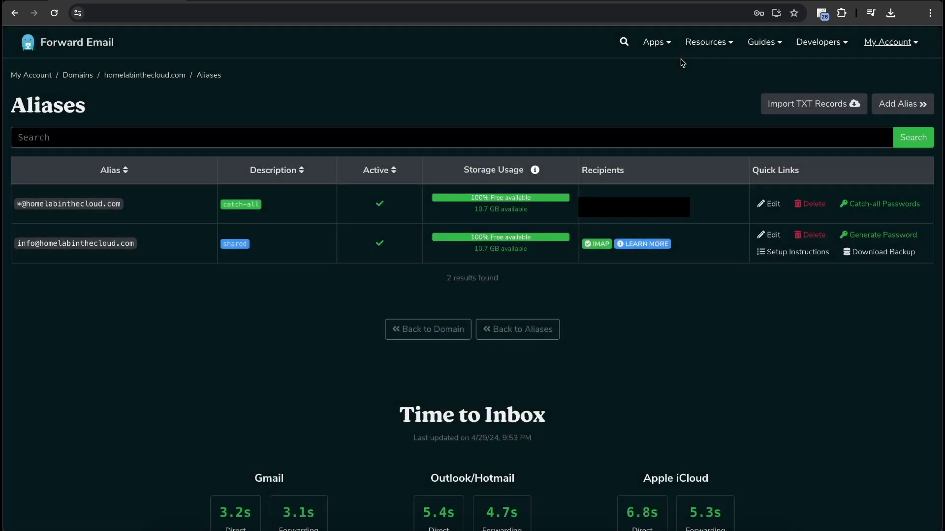